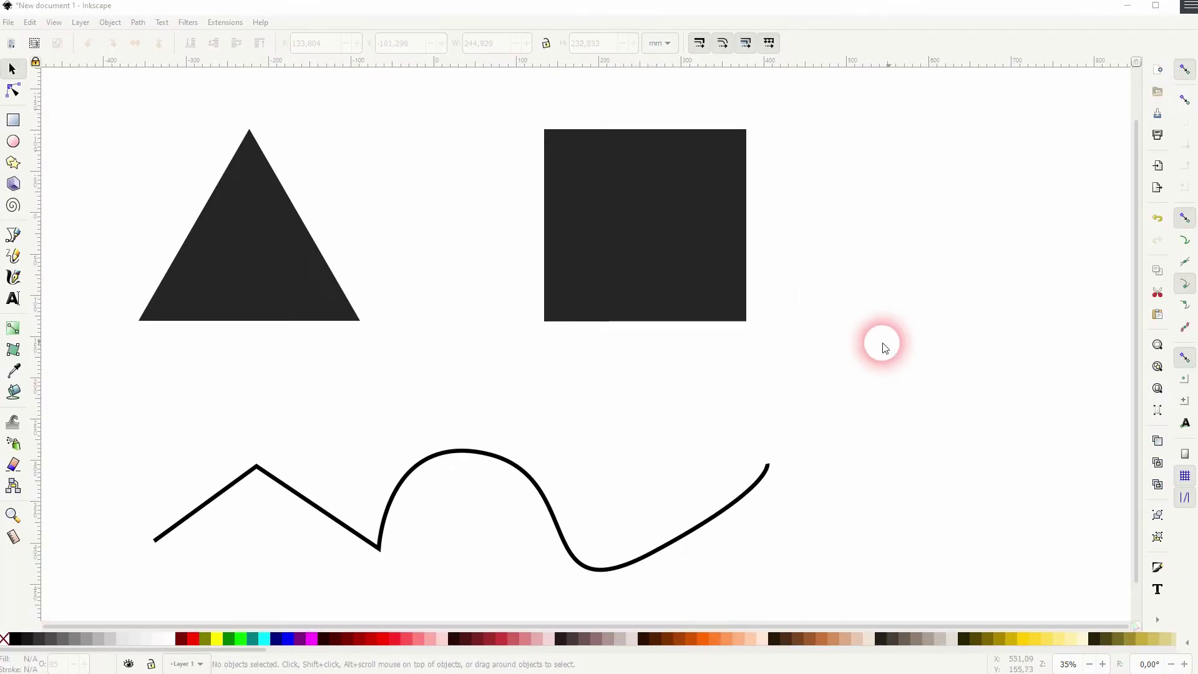
- Select the black square on the canvas with the Selector tool
click(615, 186)
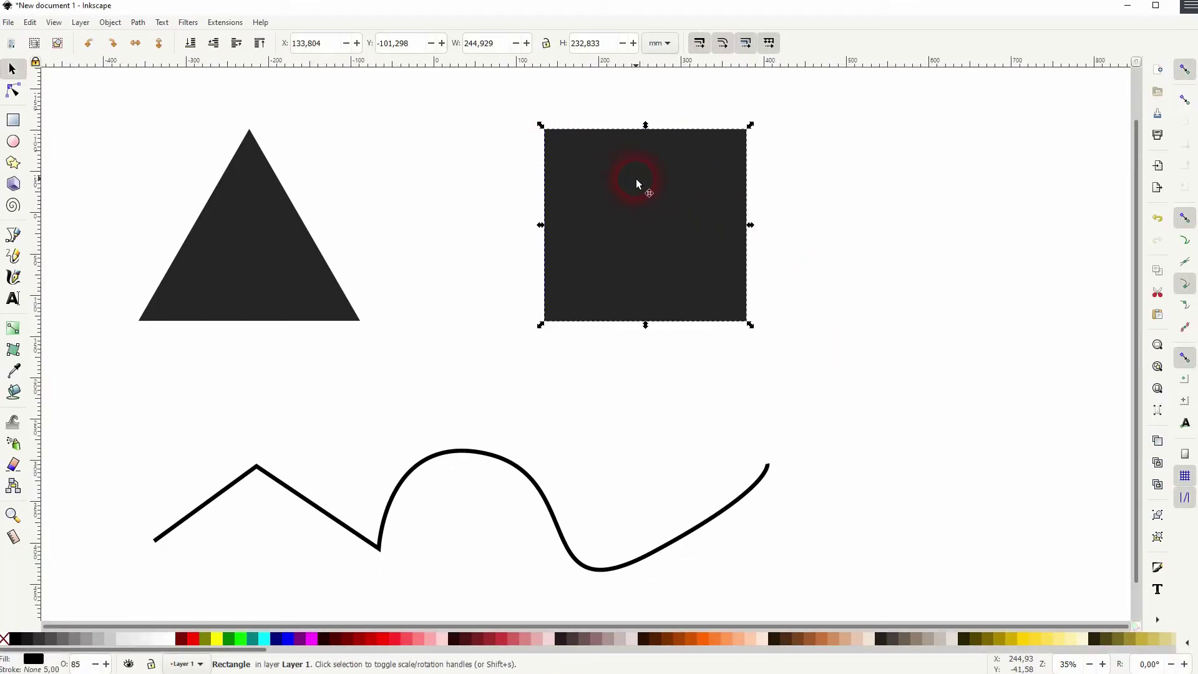
- Add Corners (Fillet/Chamfer) to the square from Path > Path Effects
click(138, 22)
click(205, 298)
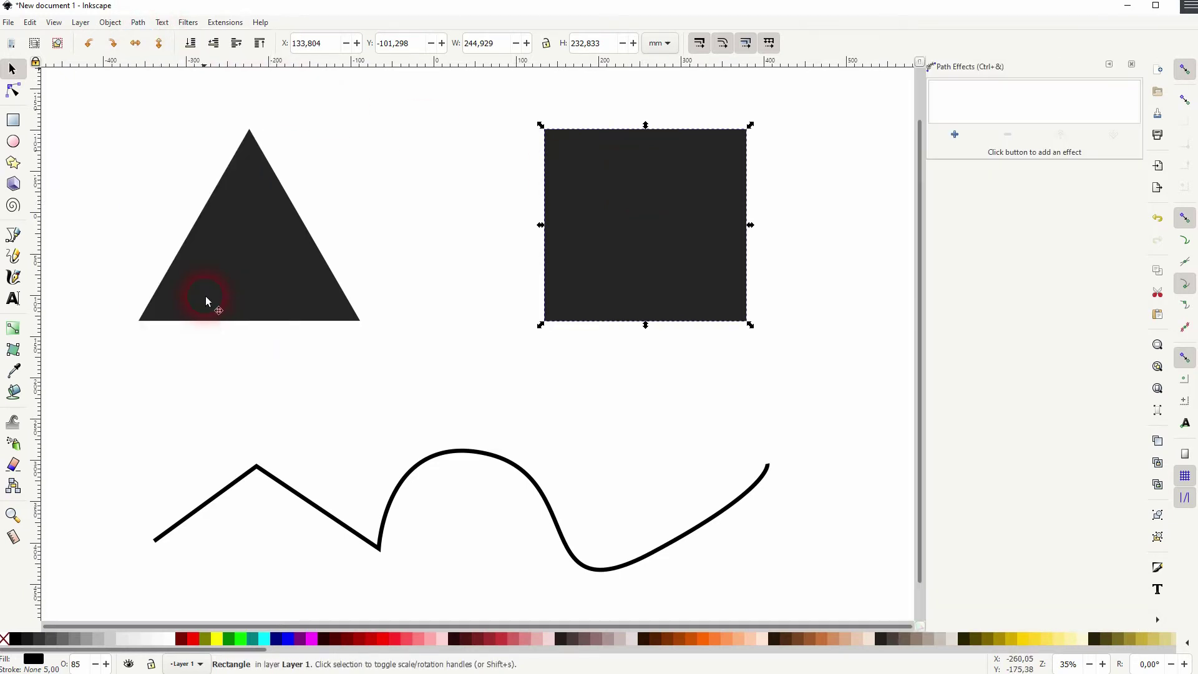
click(955, 135)
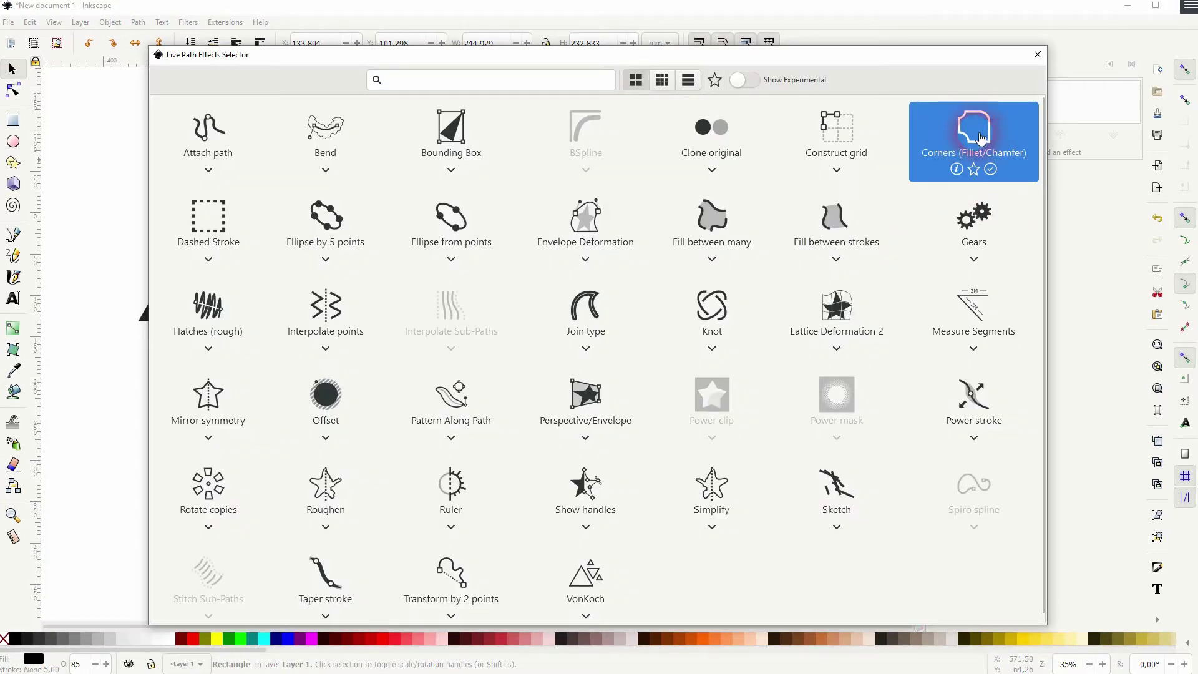
click(979, 137)
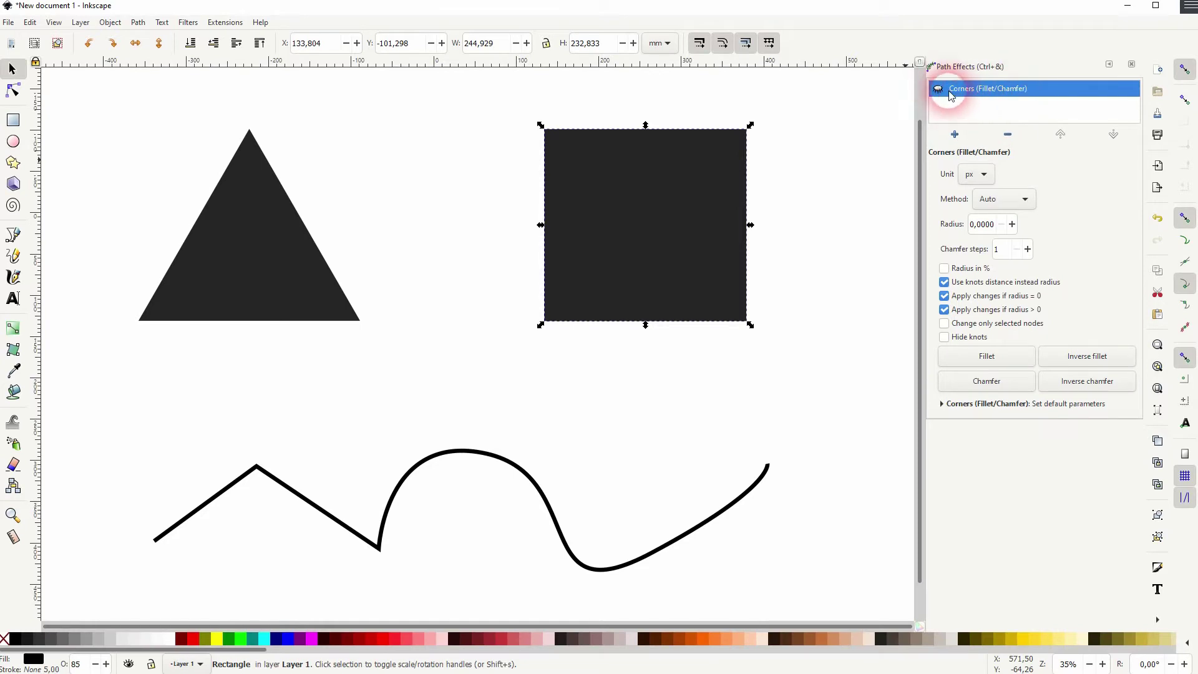
- Show the Corners effect, try Radius 10 then 250, and reset Radius to 0
click(948, 92)
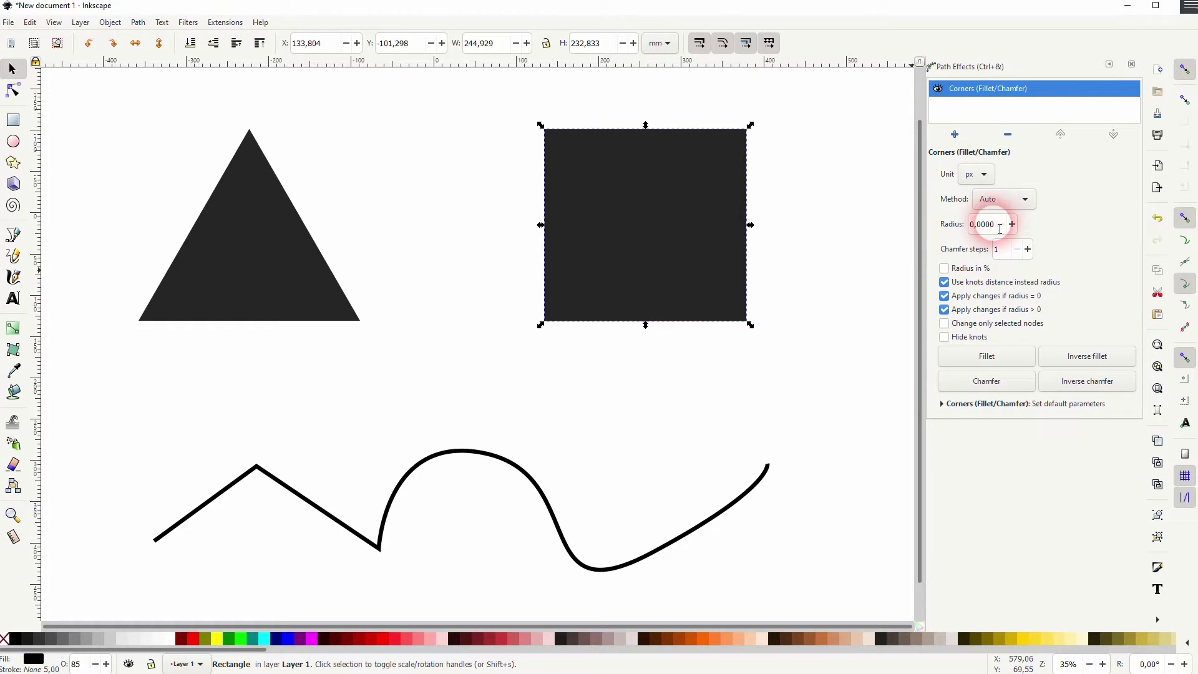
drag(1001, 228, 912, 223)
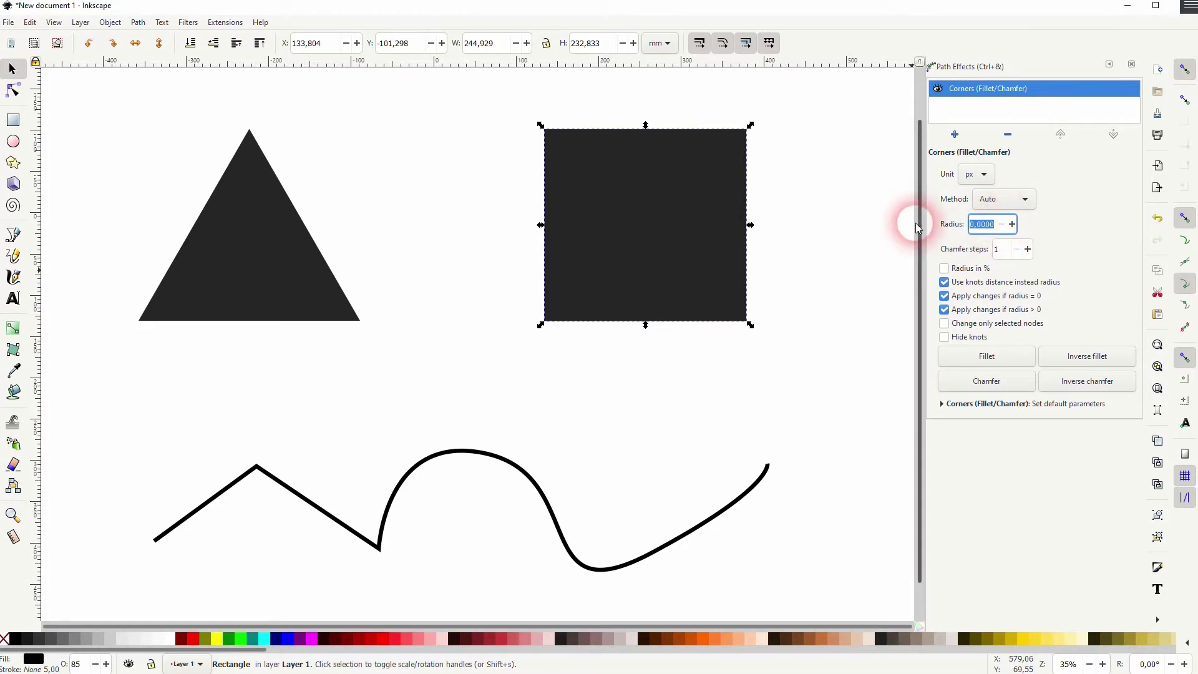
text(10)
key(Return)
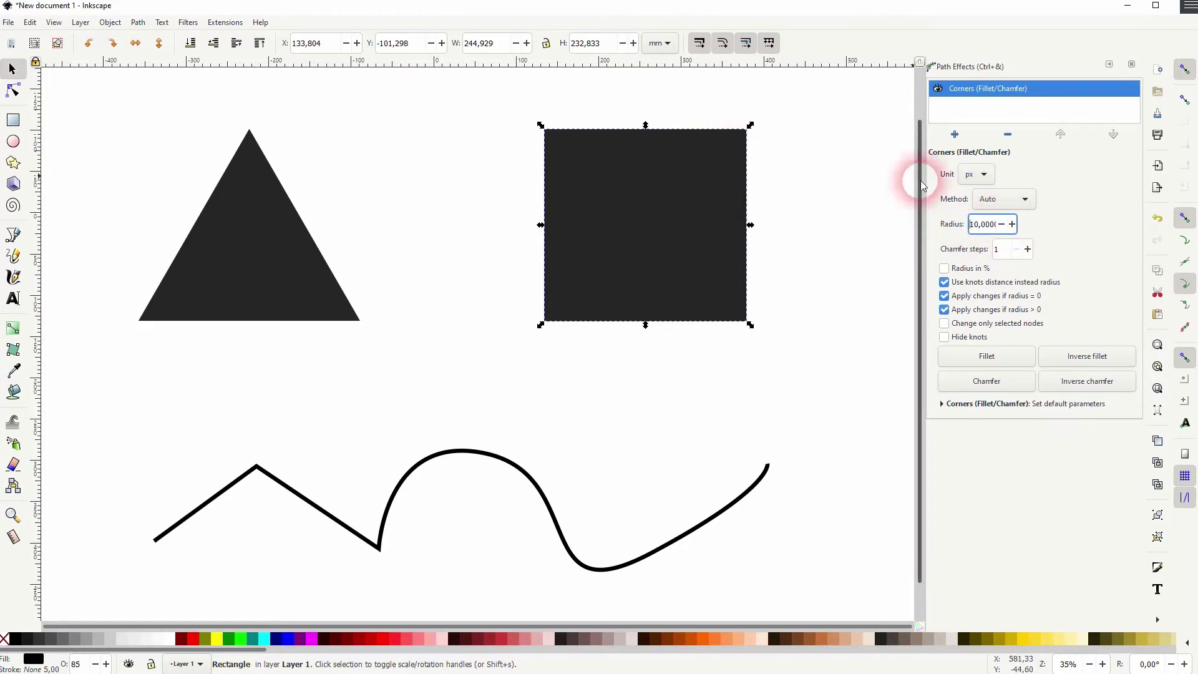
click(993, 230)
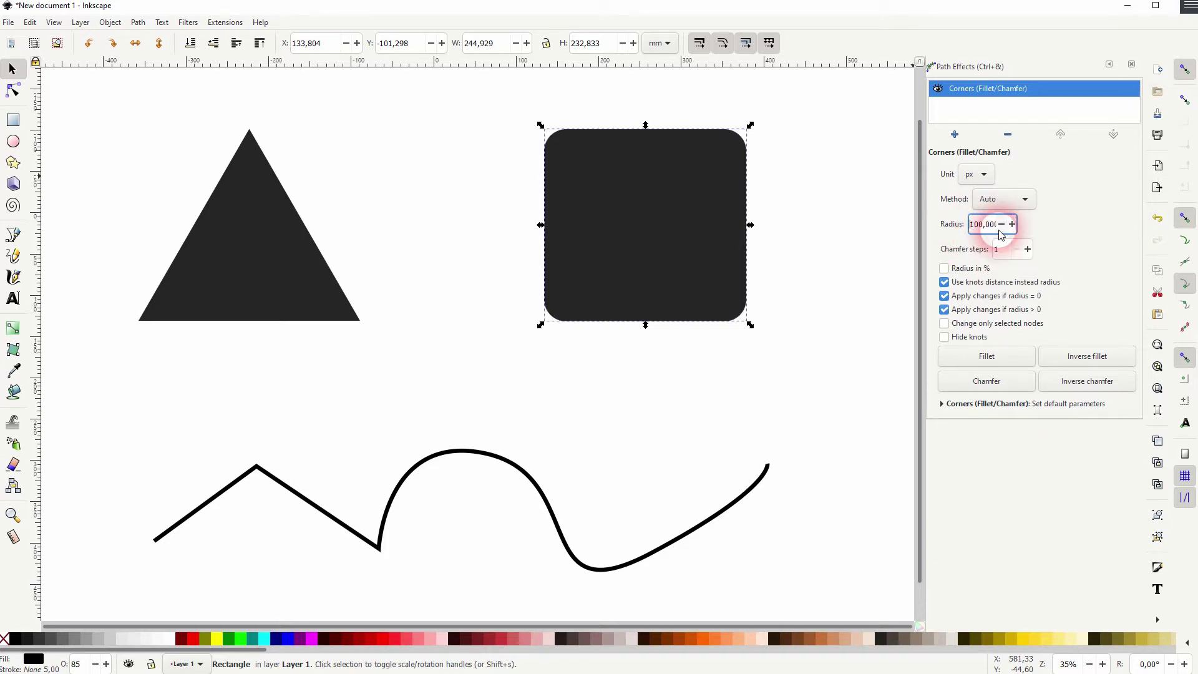
key(Return)
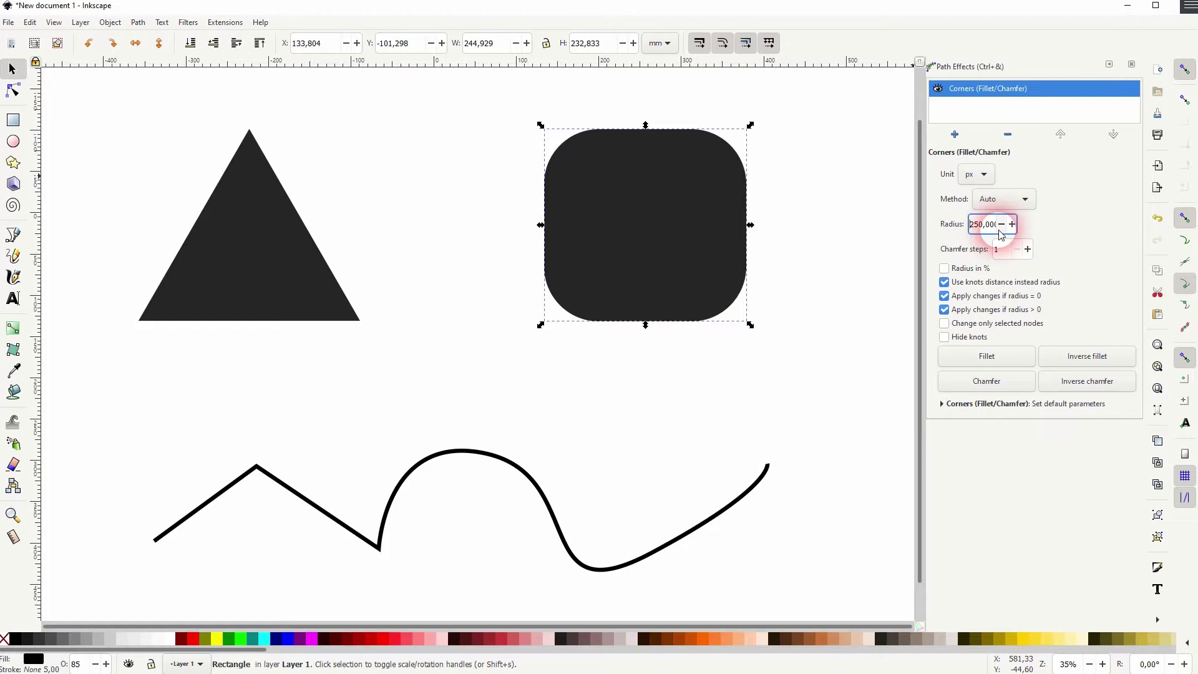
click(934, 237)
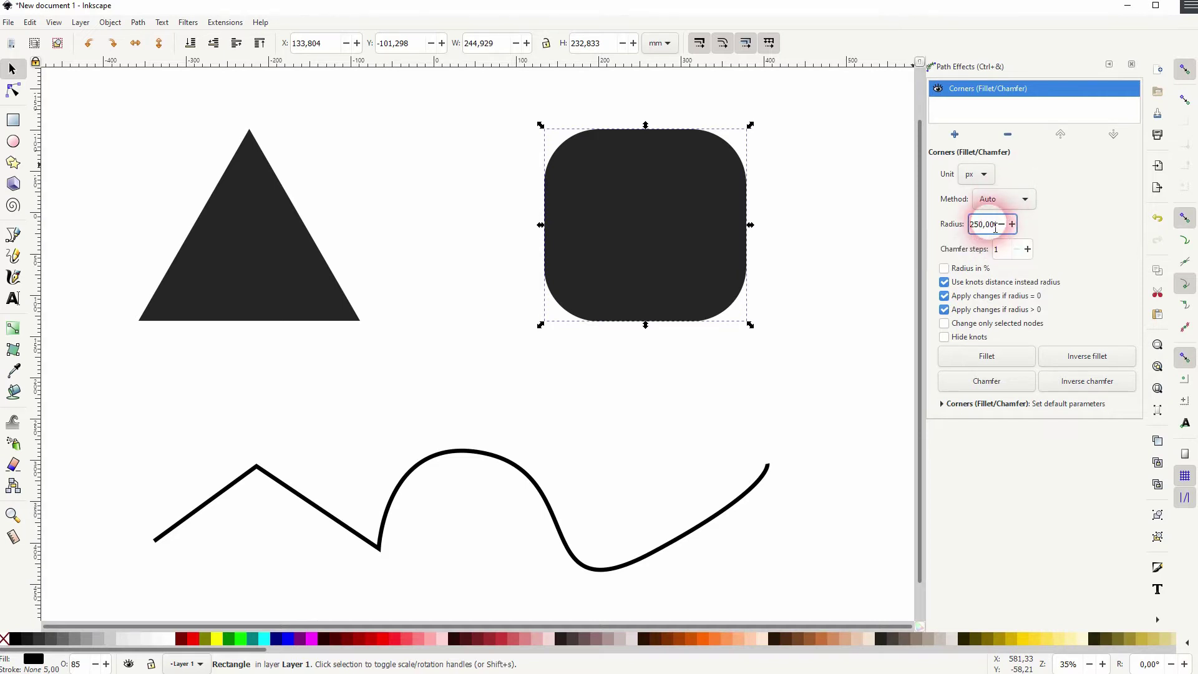
text(0)
key(Return)
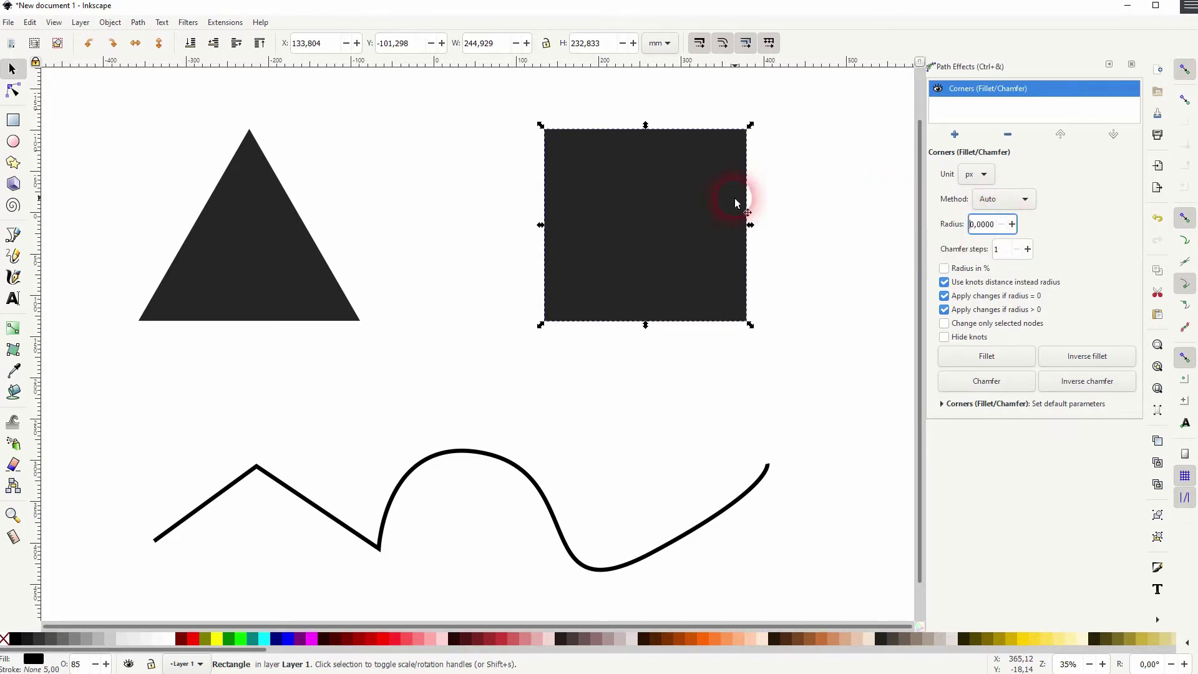
- Drag the top-right and bottom-left fillet knots into large arcs and open the bottom knot's settings
click(13, 91)
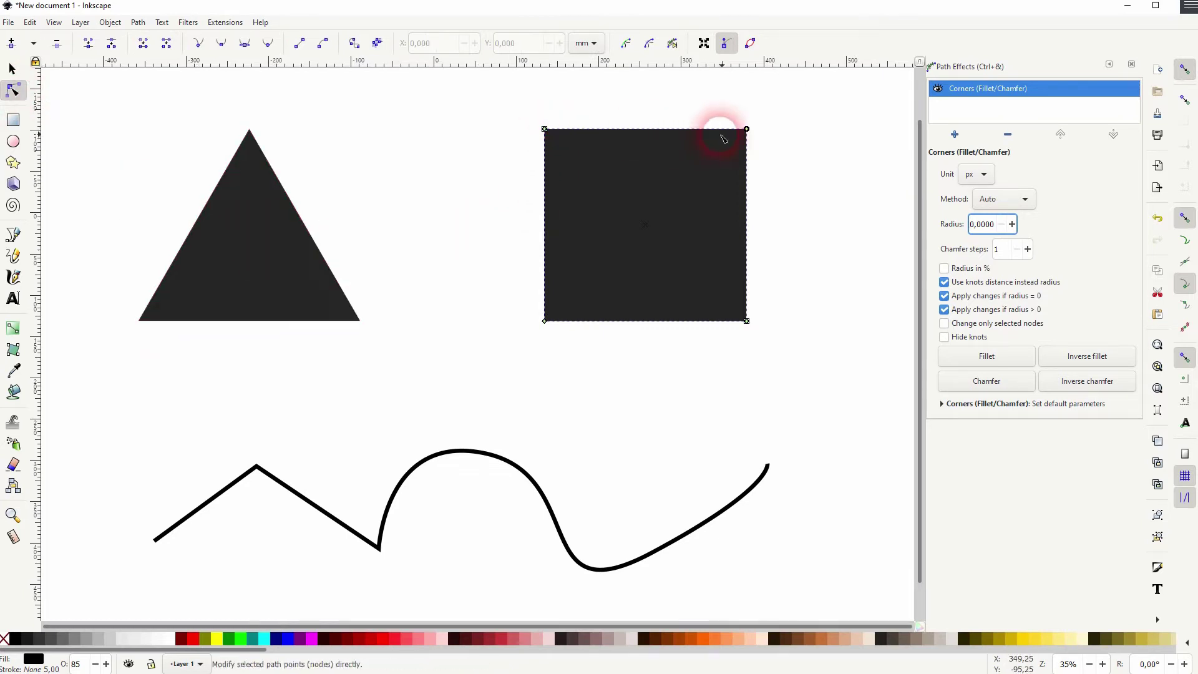
drag(753, 134, 657, 134)
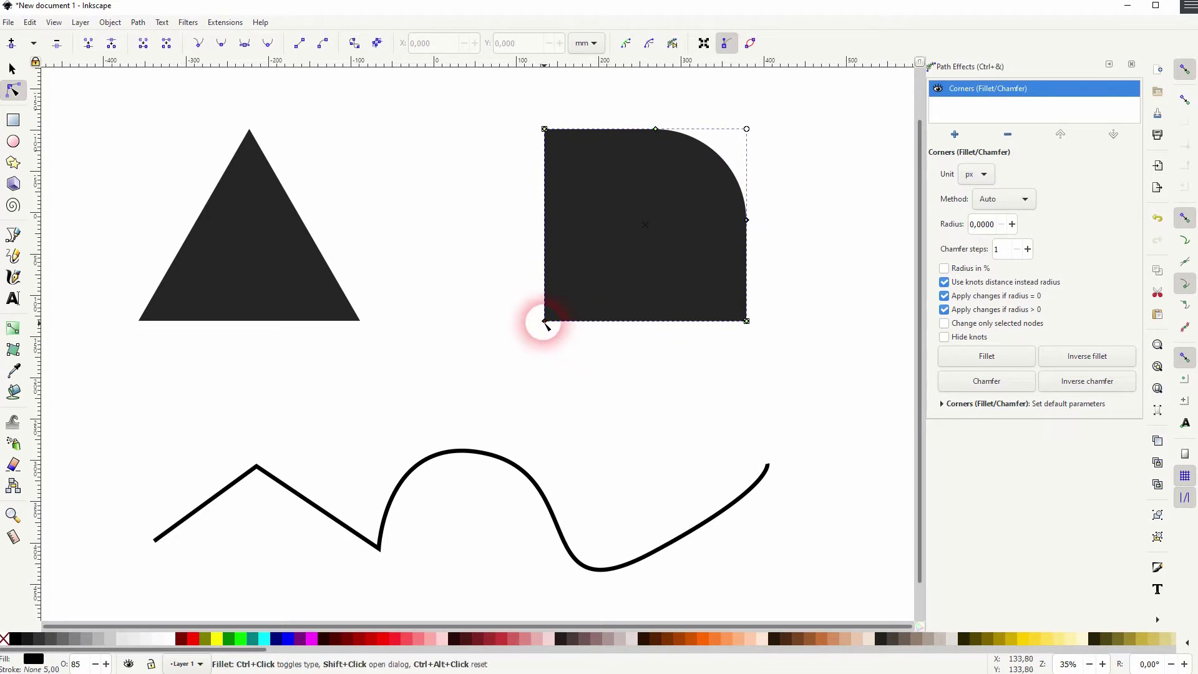
drag(545, 323, 646, 321)
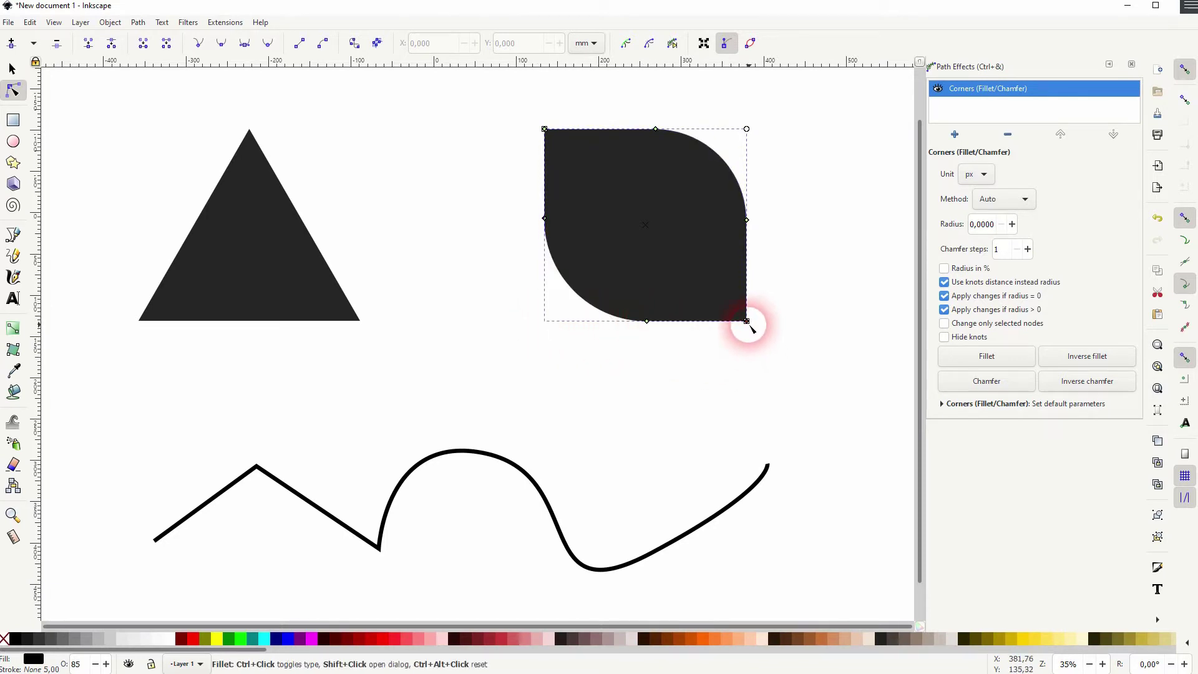
shift+click(649, 324)
drag(619, 285, 430, 234)
- Set a knot distance of 100 on the bottom and top-right corners
click(358, 261)
text(1)
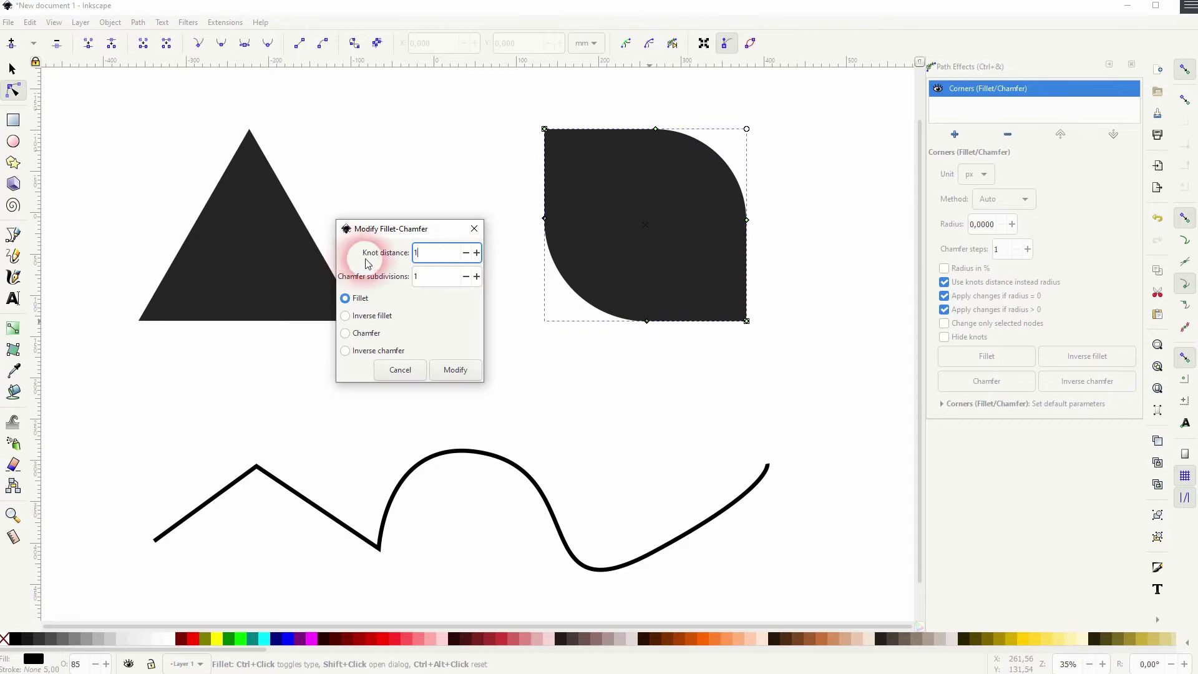
text(00)
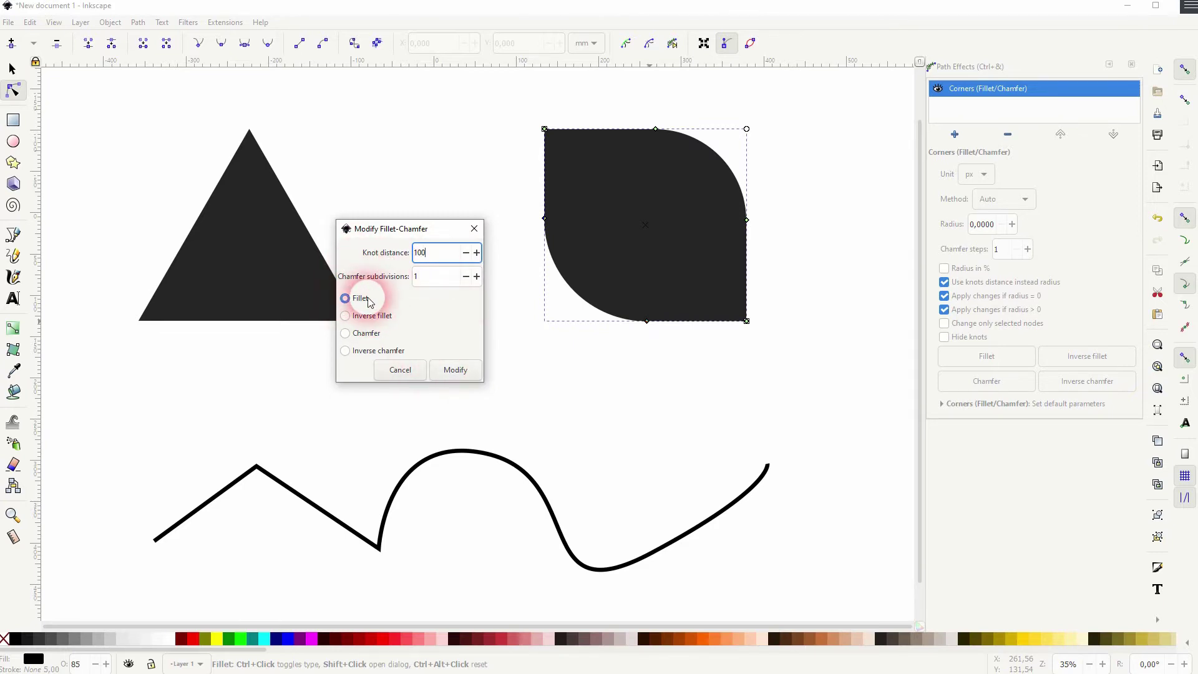
click(460, 372)
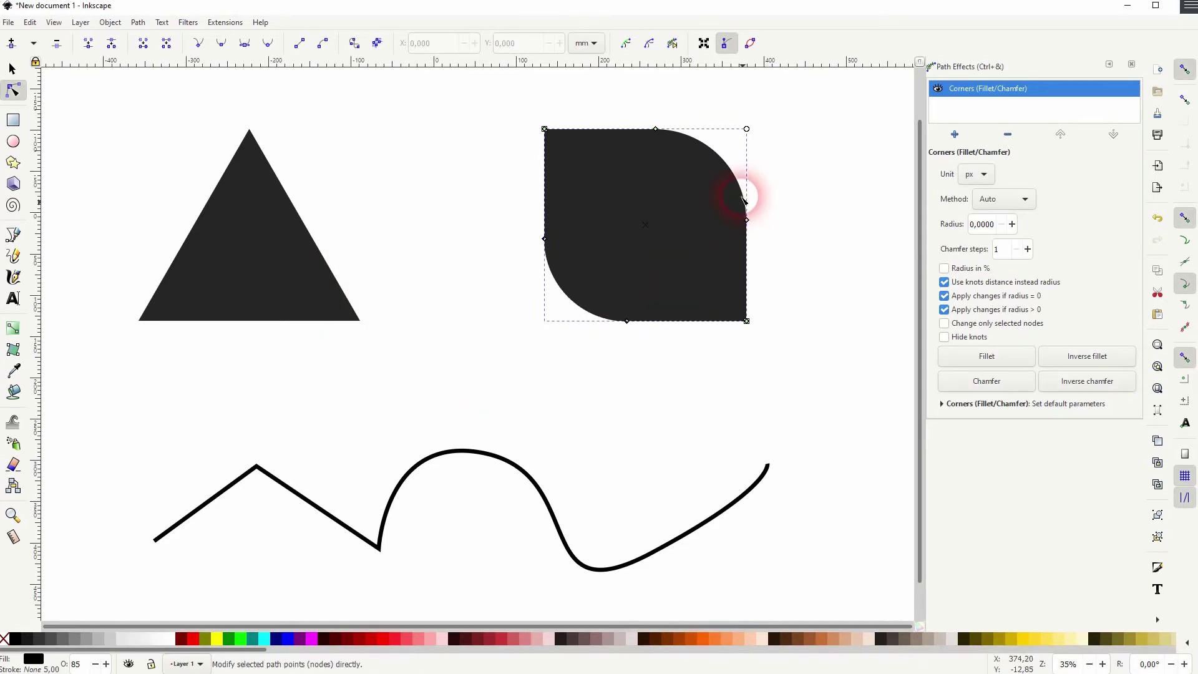
shift+click(656, 129)
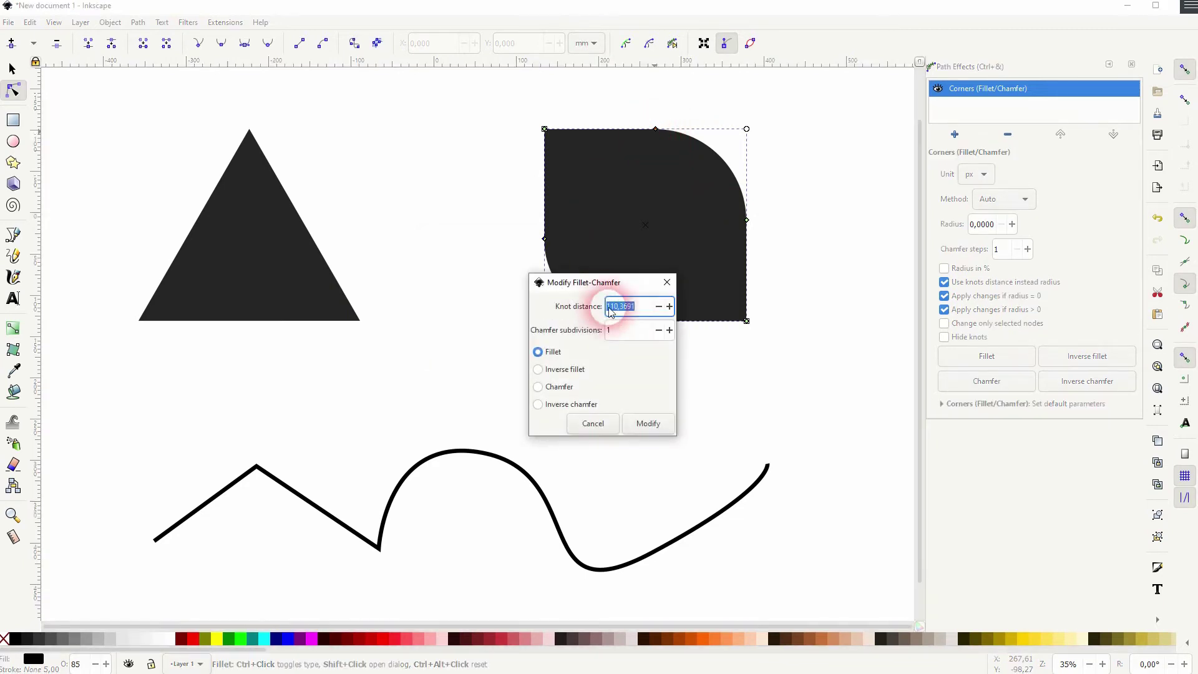
text(100)
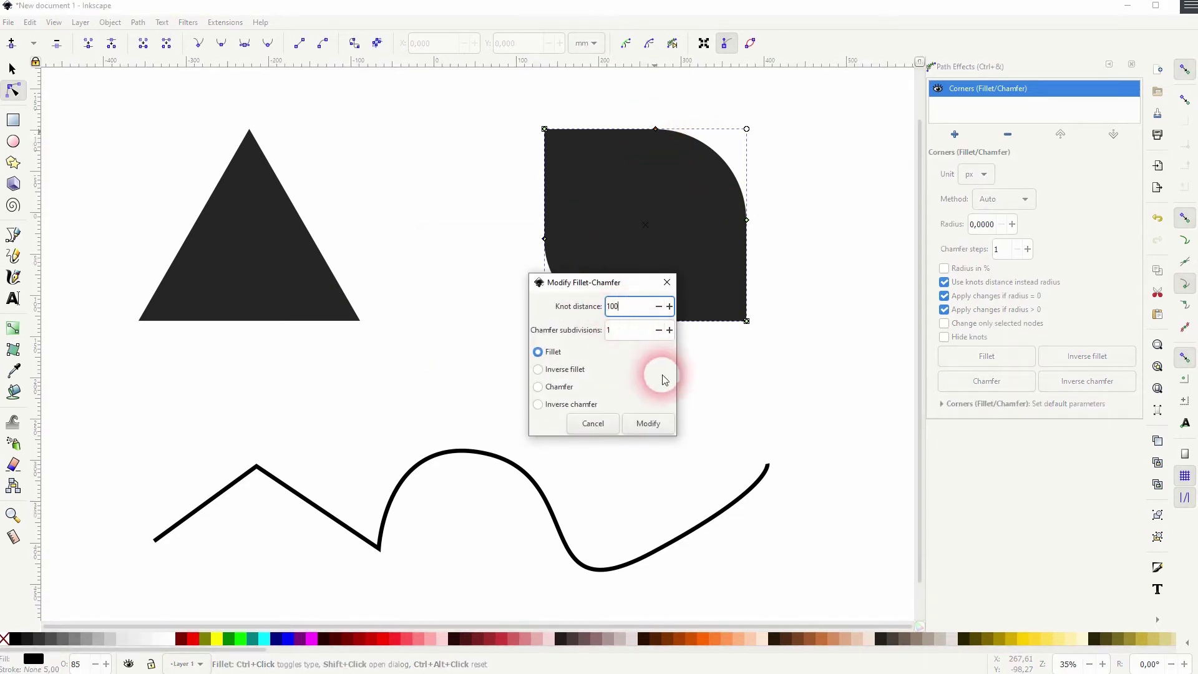
click(649, 423)
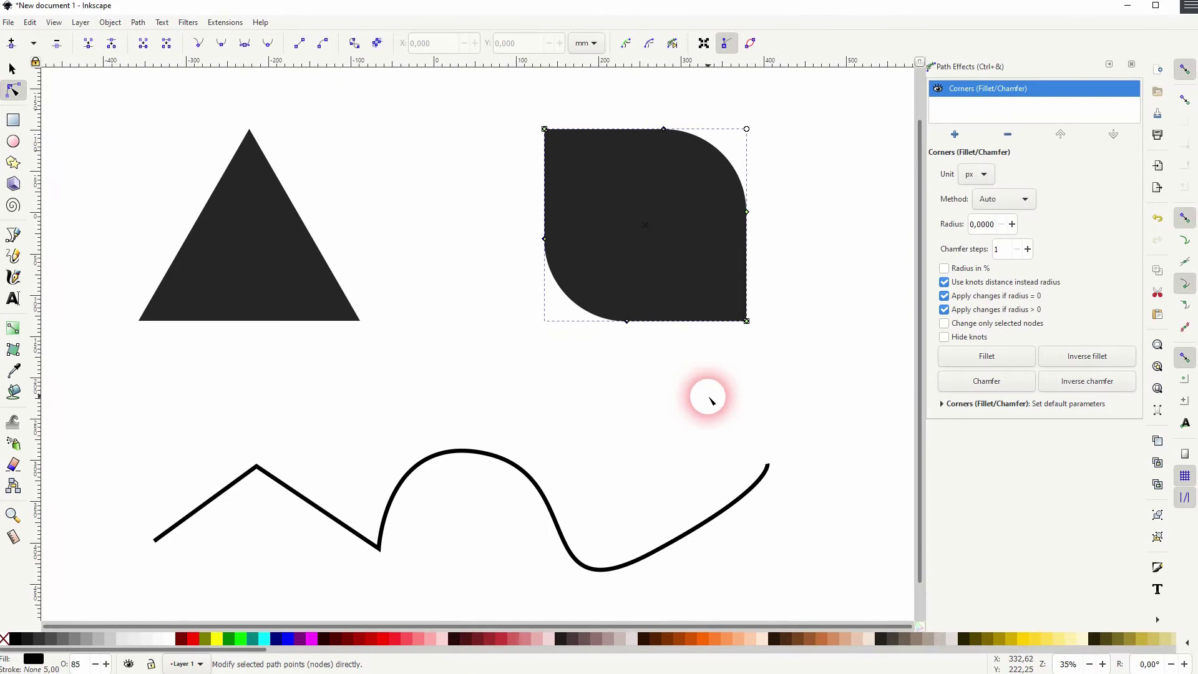
- Reopen the right, left and bottom knots' fillet settings and close each without changes
shift+click(748, 212)
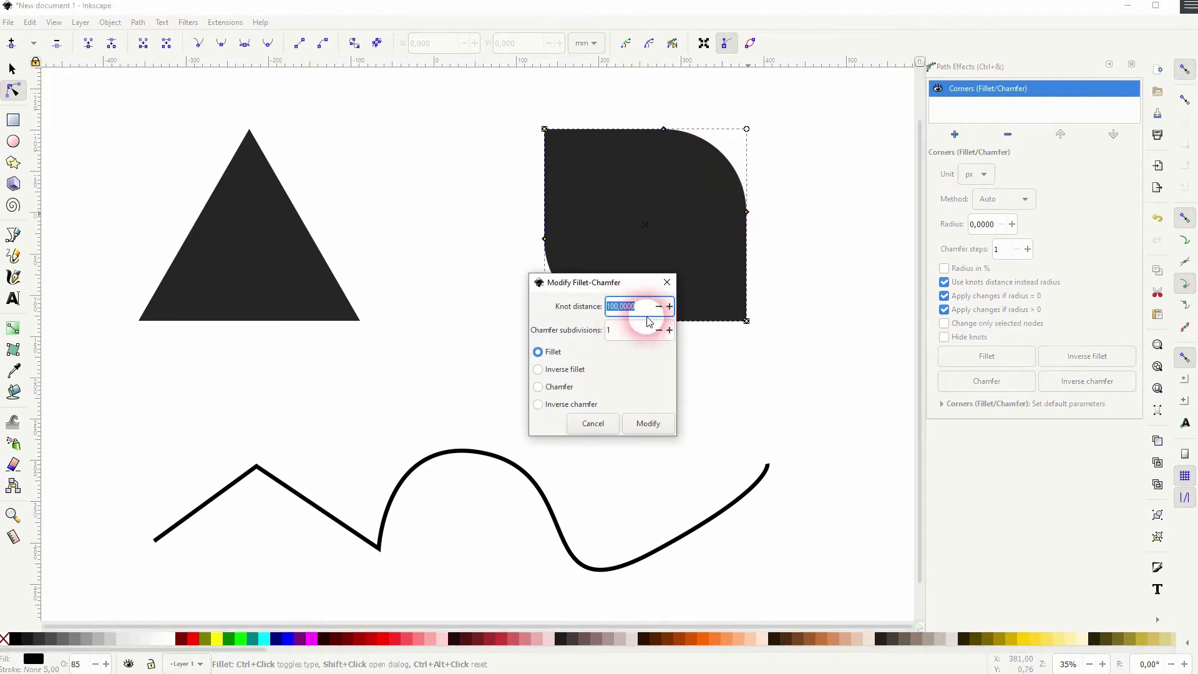
click(591, 422)
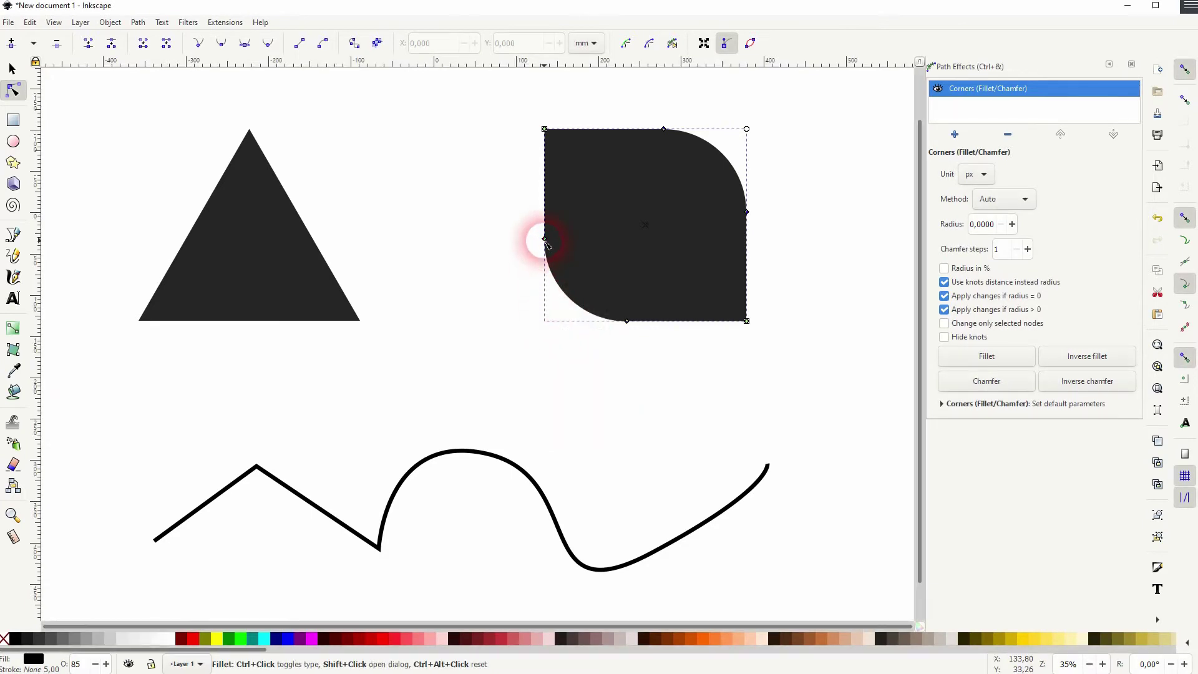
shift+click(544, 239)
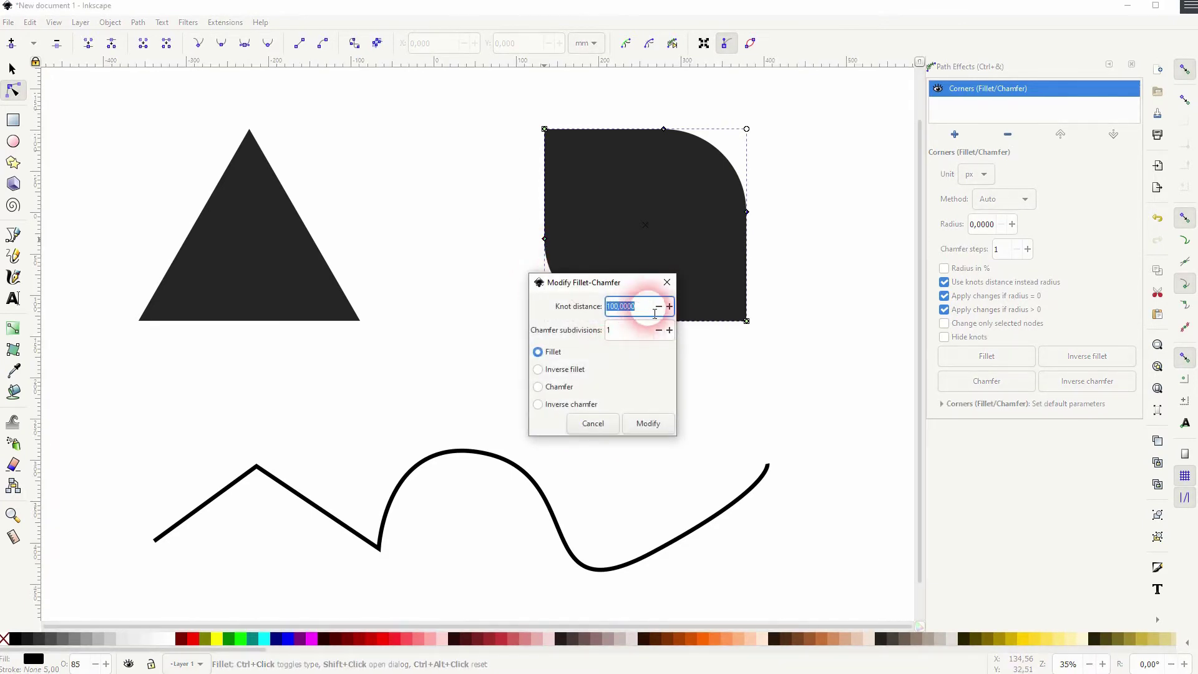
click(667, 284)
shift+click(624, 321)
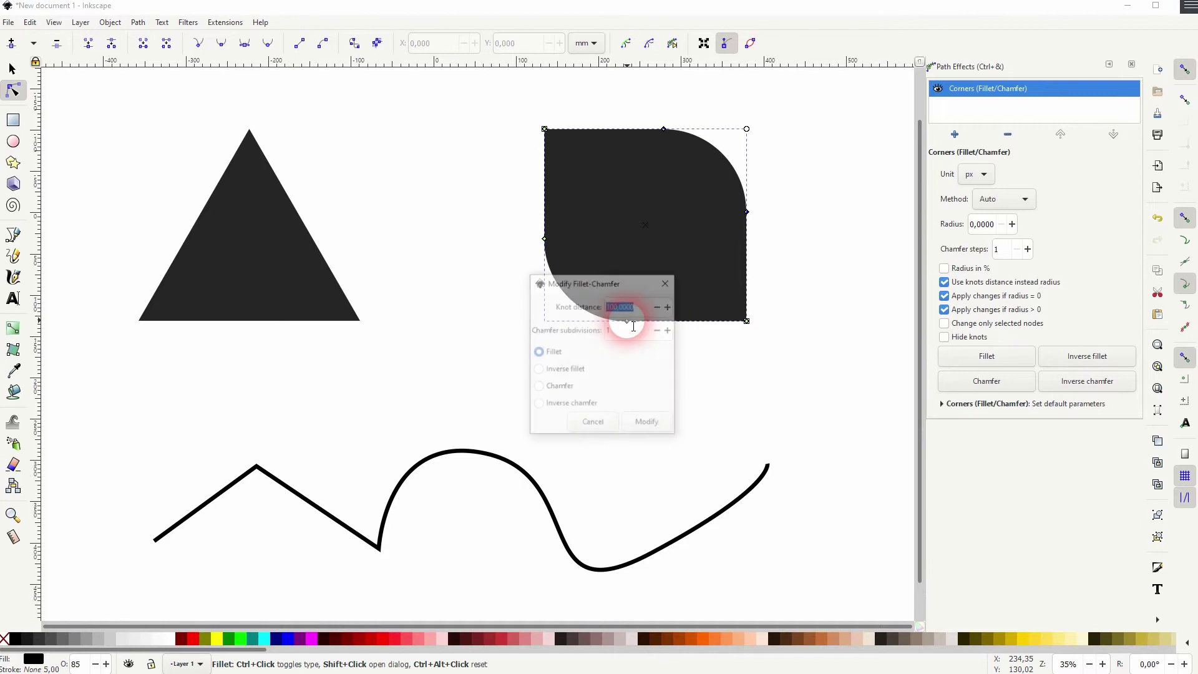
click(667, 282)
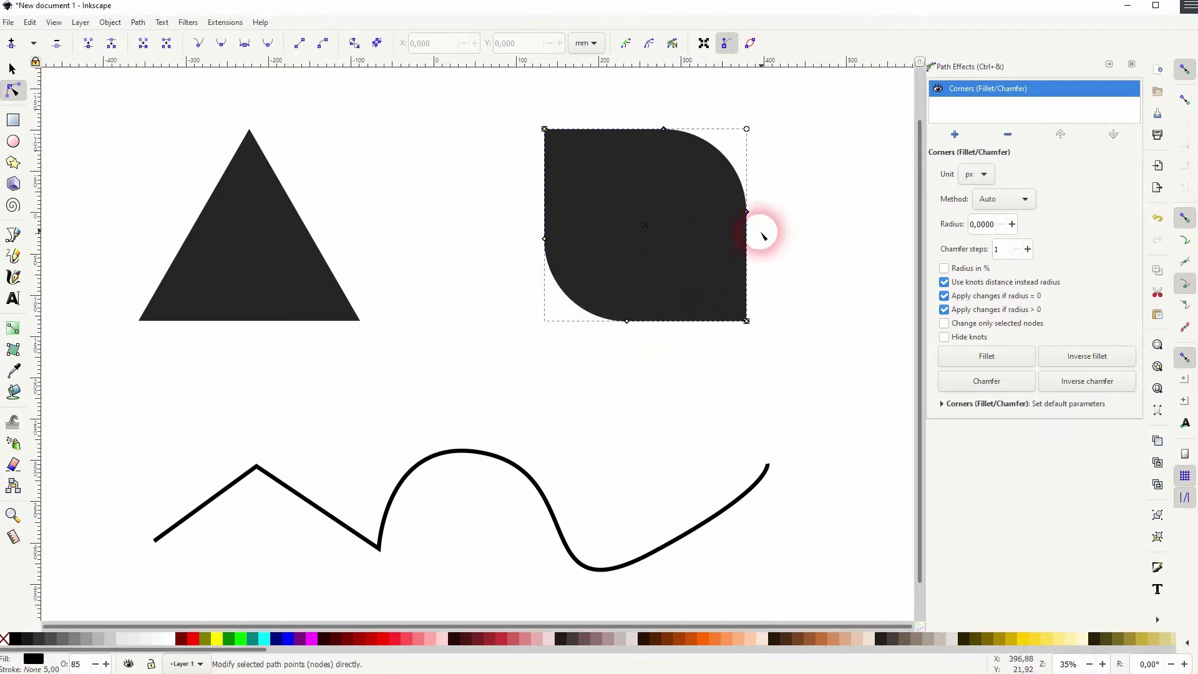
- Remove the Corners effect from the square and start adding an effect to the triangle
click(1008, 133)
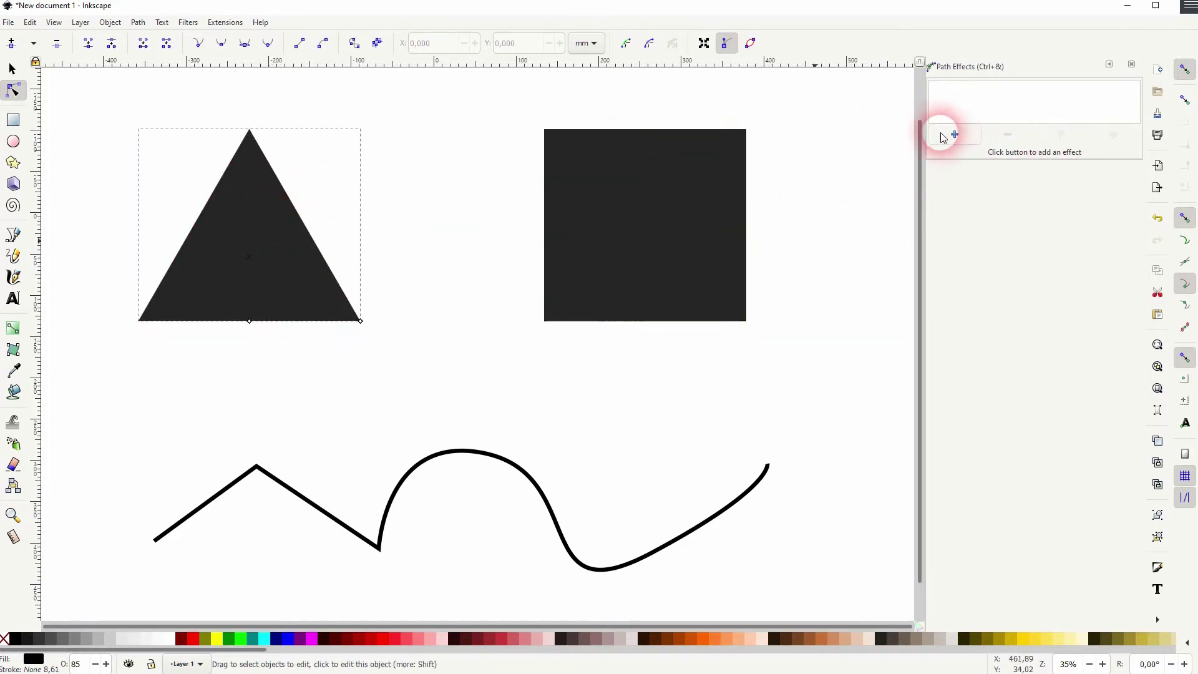
click(956, 134)
- Apply Corners (Fillet/Chamfer) to the triangle and drag knots to round its bottom-right corner and apex
click(958, 136)
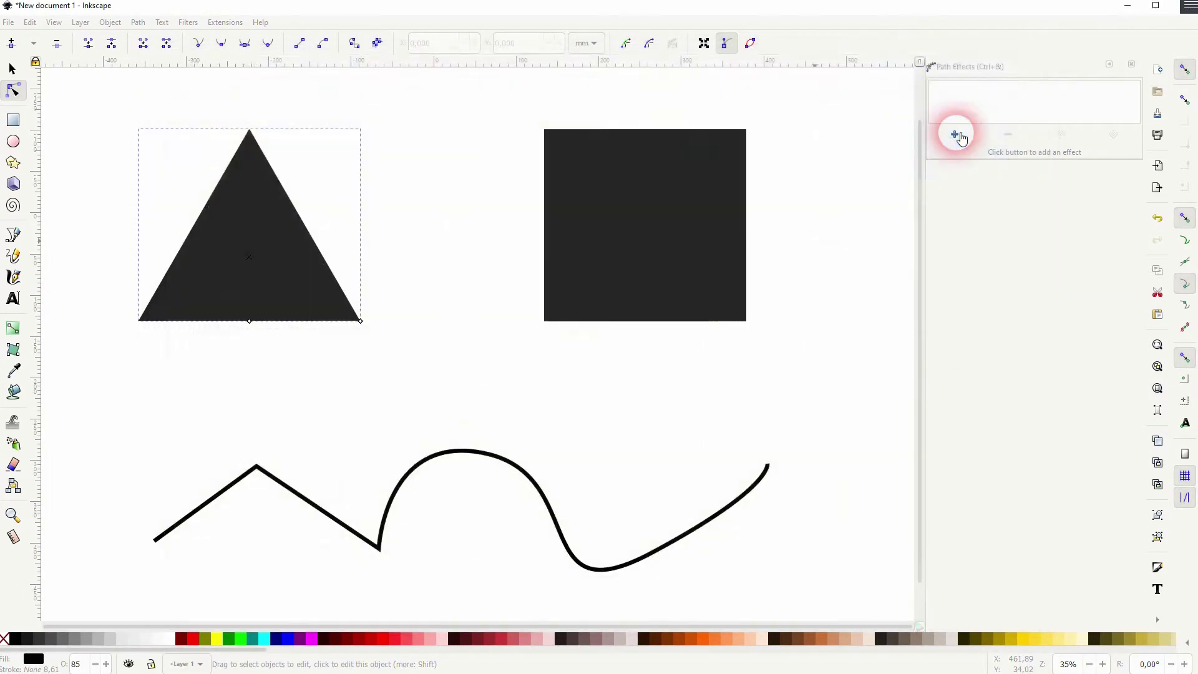
click(362, 320)
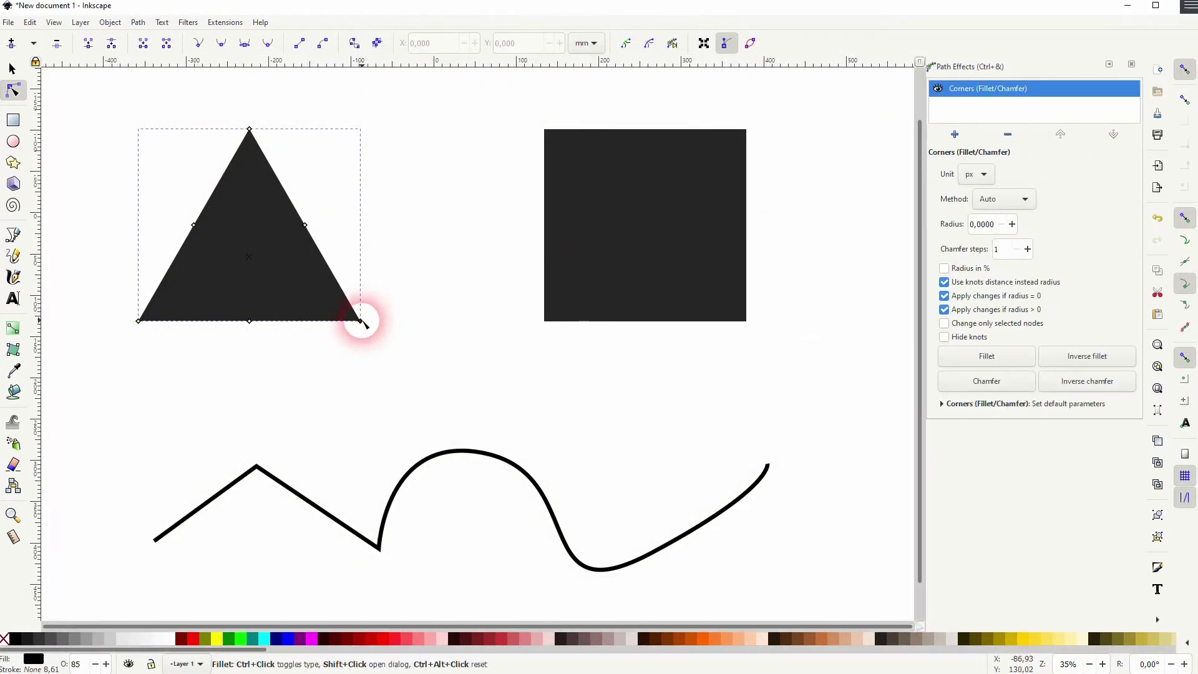
click(29, 93)
click(326, 302)
drag(352, 324, 312, 288)
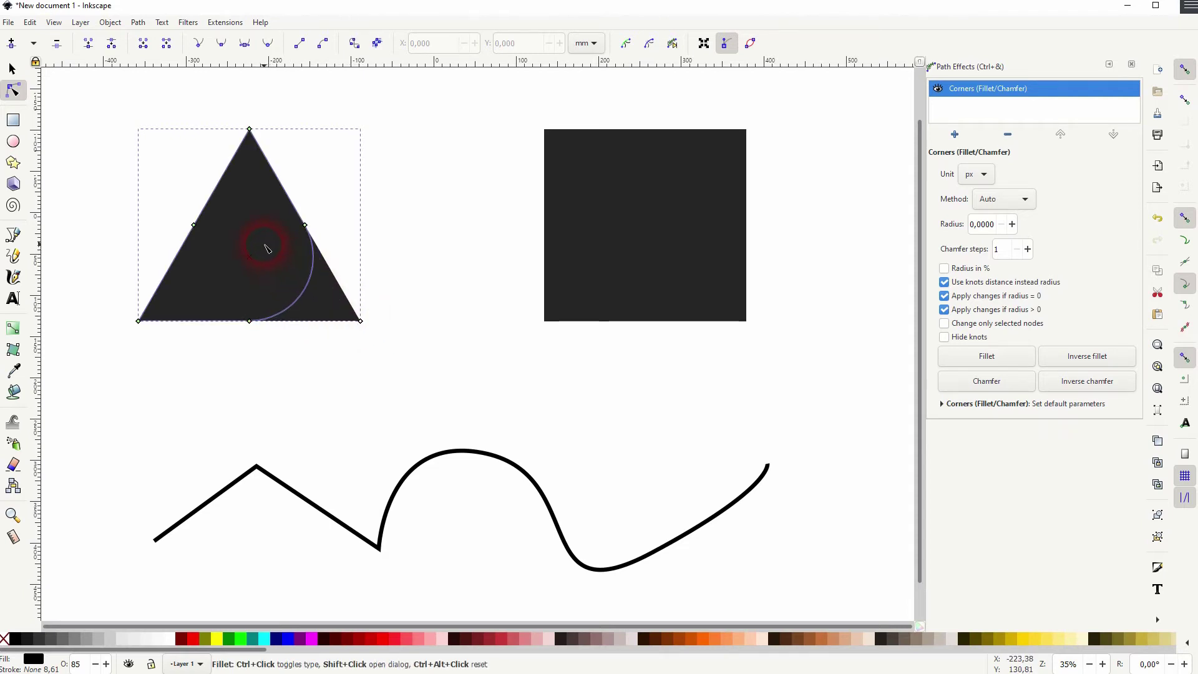
drag(267, 248, 269, 250)
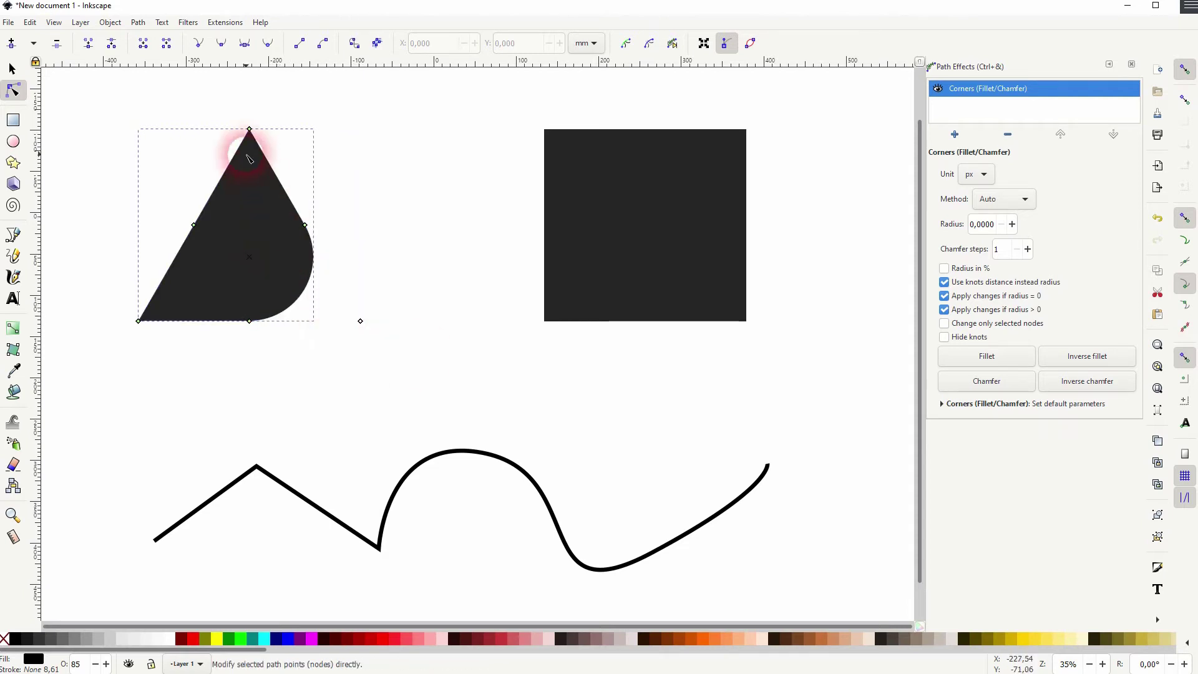
click(253, 133)
drag(252, 137, 252, 166)
click(345, 413)
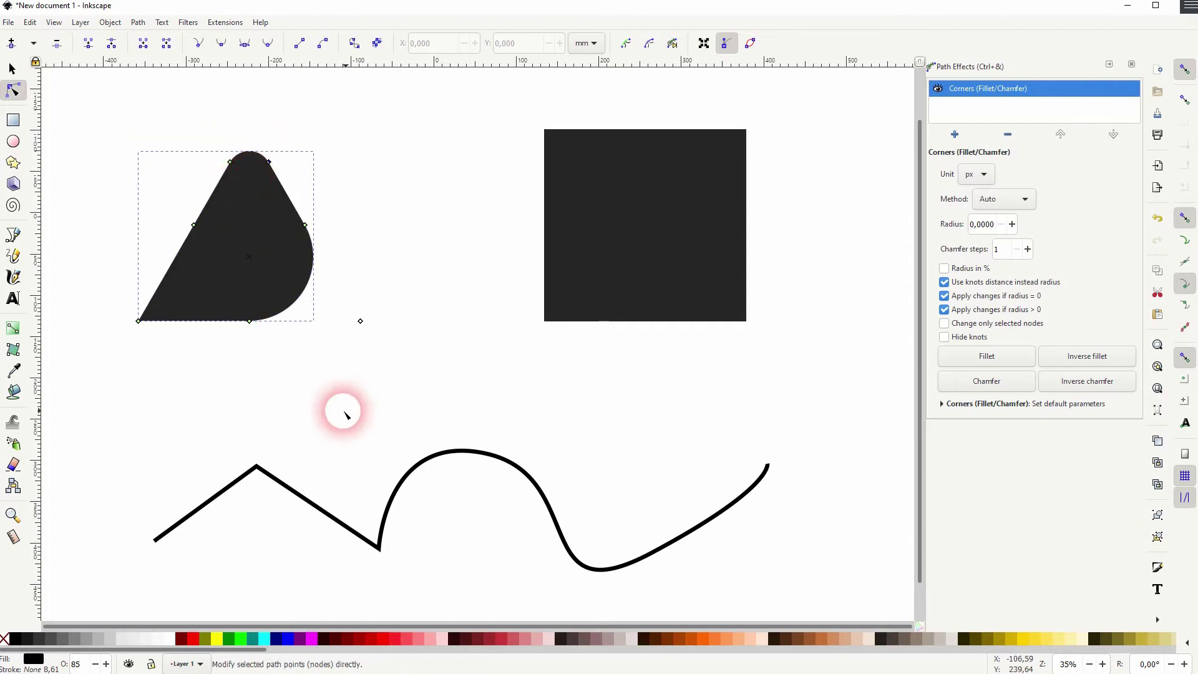
- Set the triangle's corner radius to 25, then 150, and deselect it
click(989, 224)
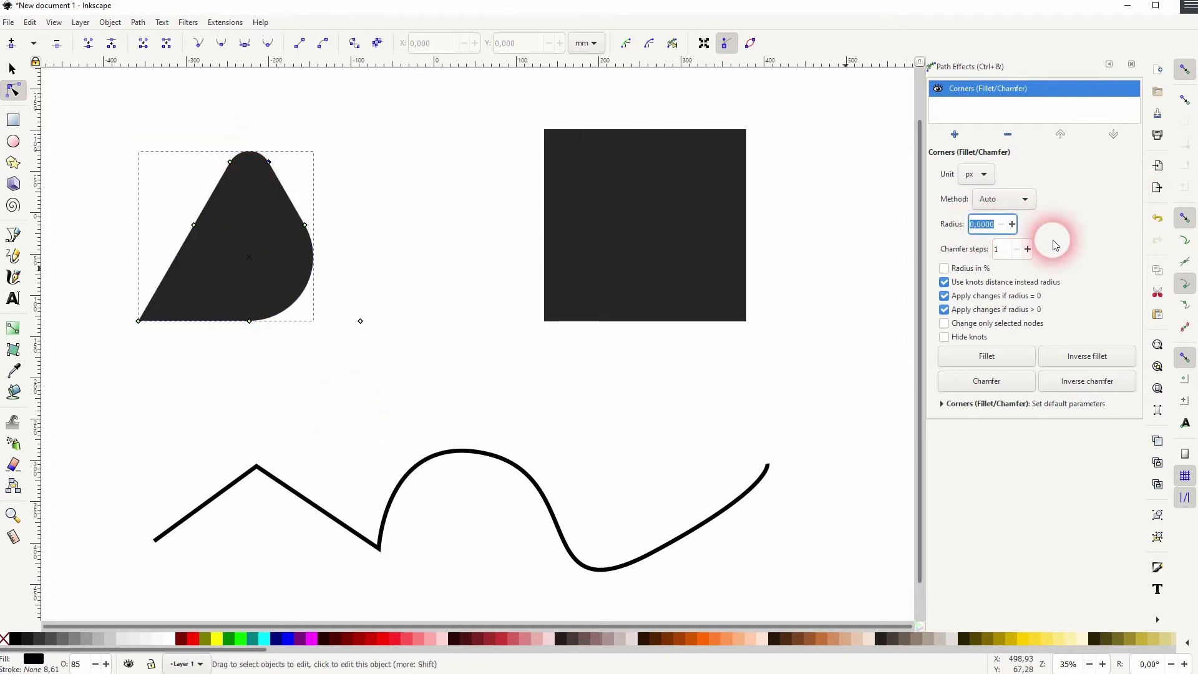
text(25)
key(Return)
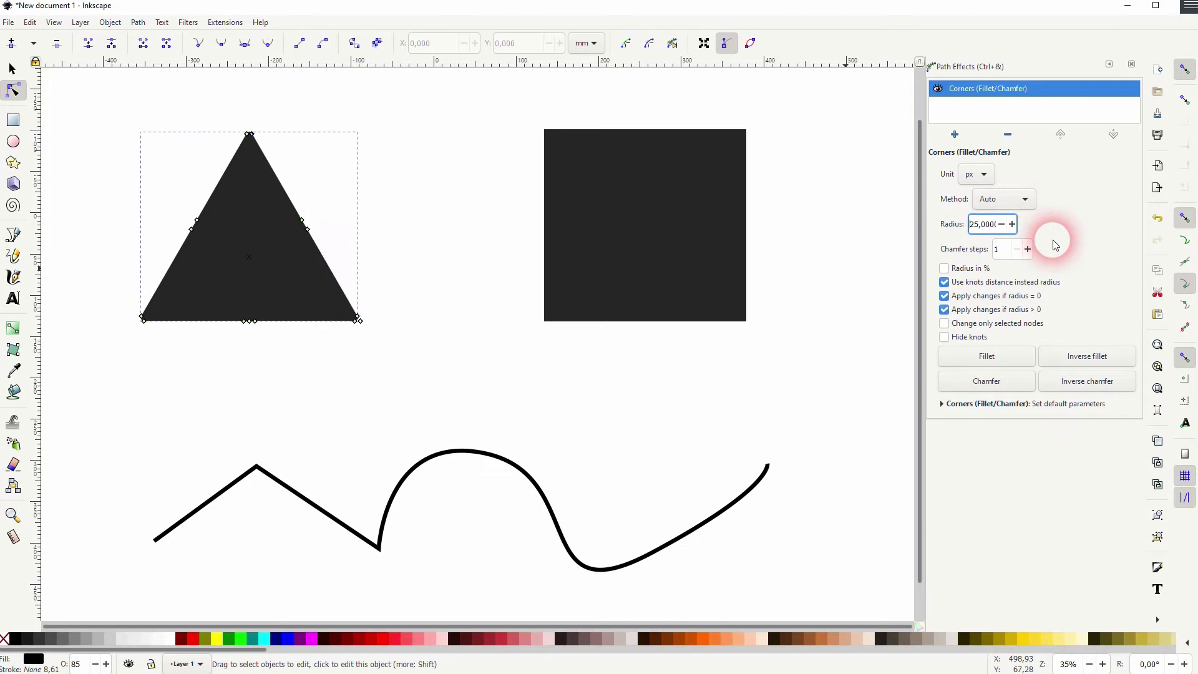
click(998, 231)
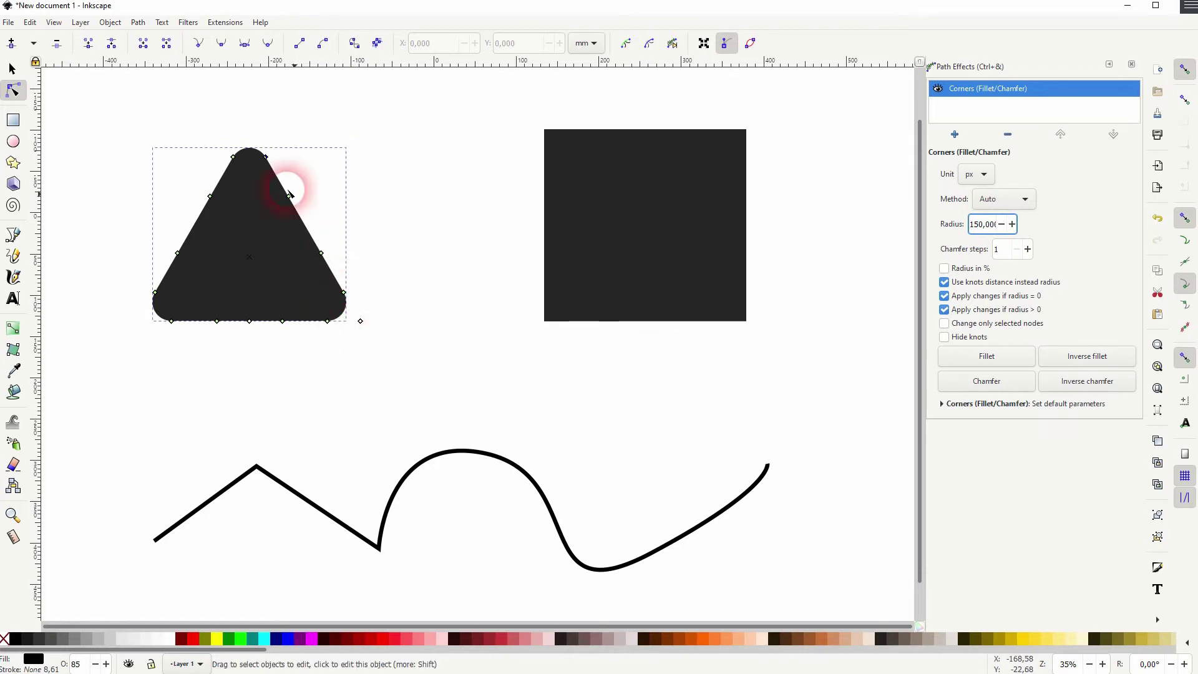
click(13, 69)
click(425, 312)
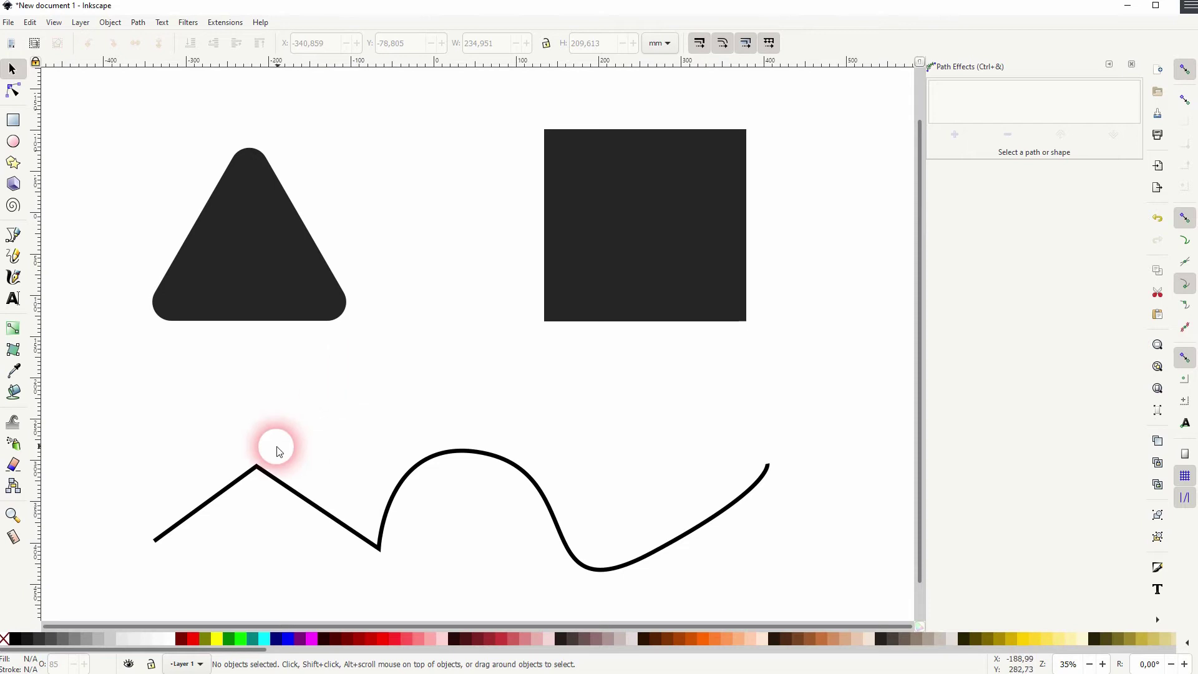
- Add Corners (Fillet/Chamfer) to the zigzag curve and drag knots to round its peak and top arc
drag(118, 425, 832, 580)
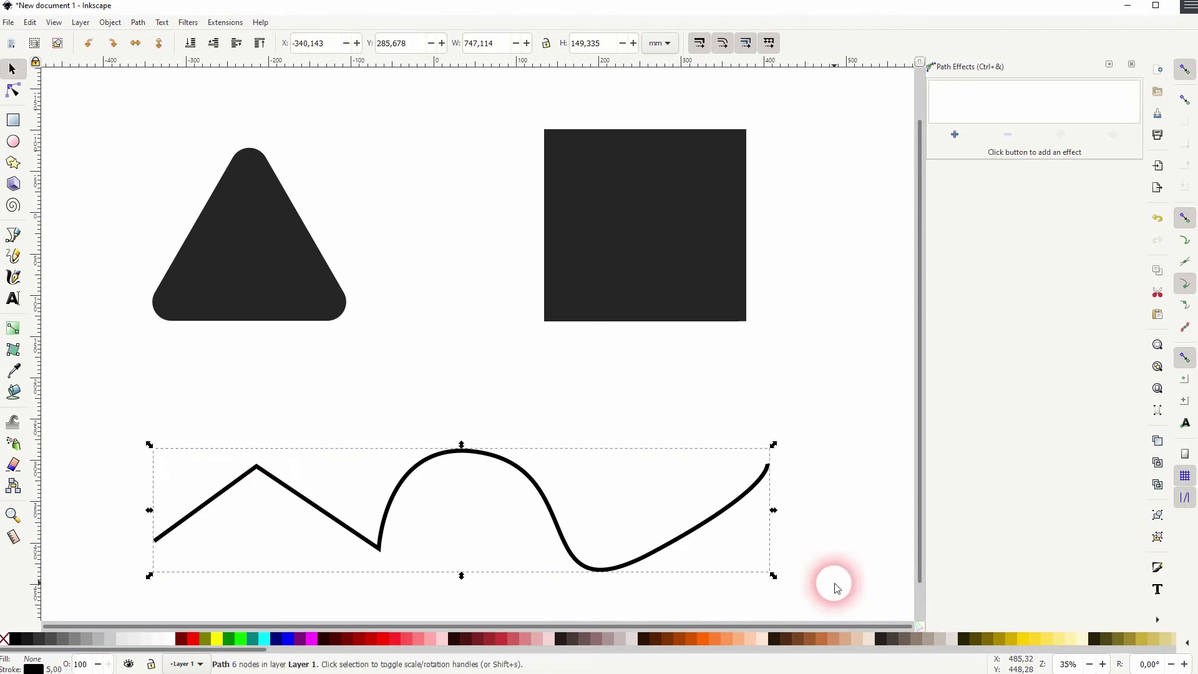
click(955, 134)
click(958, 139)
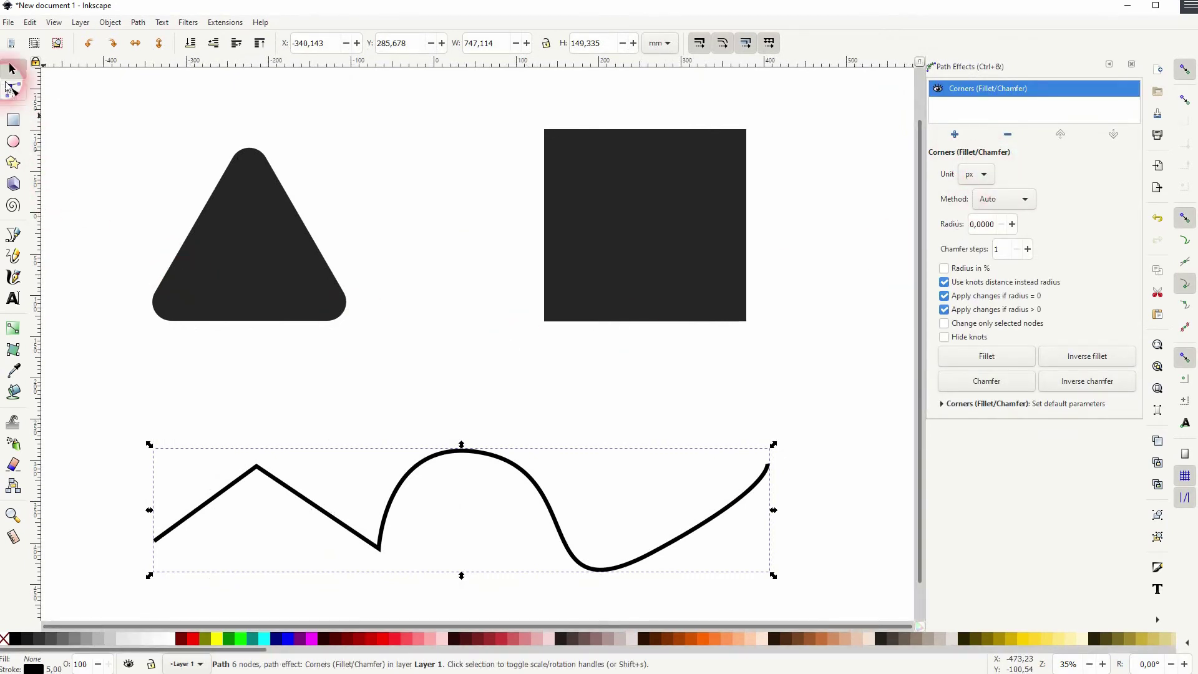
click(13, 92)
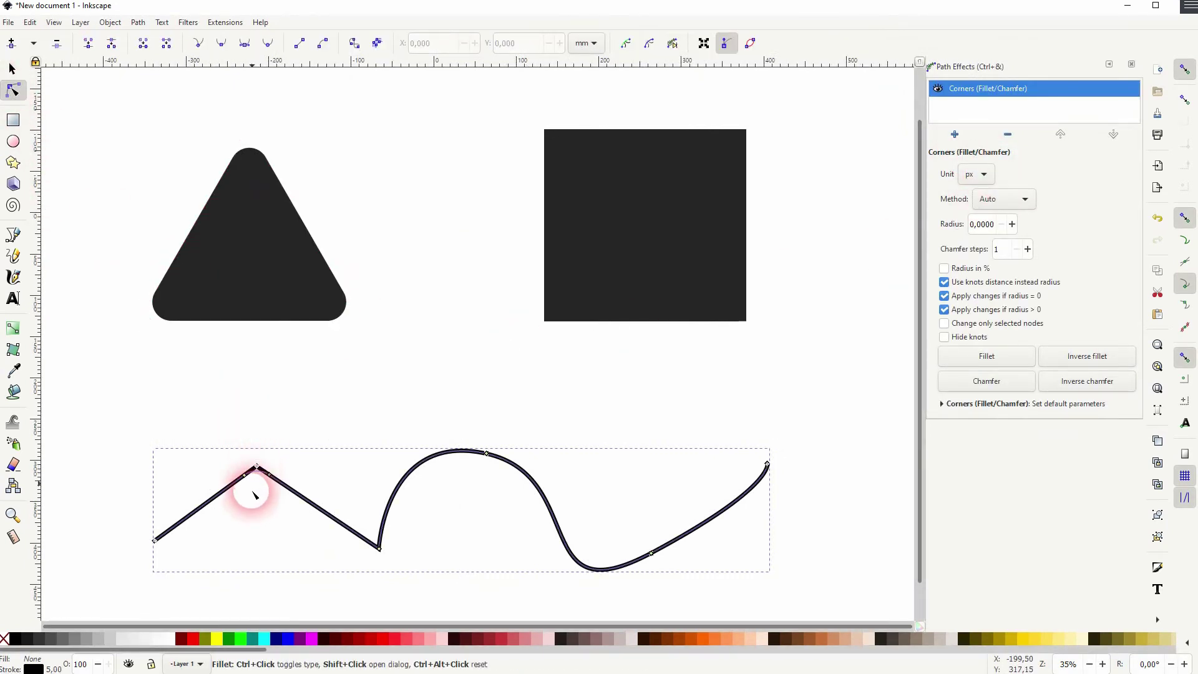
drag(256, 529, 253, 521)
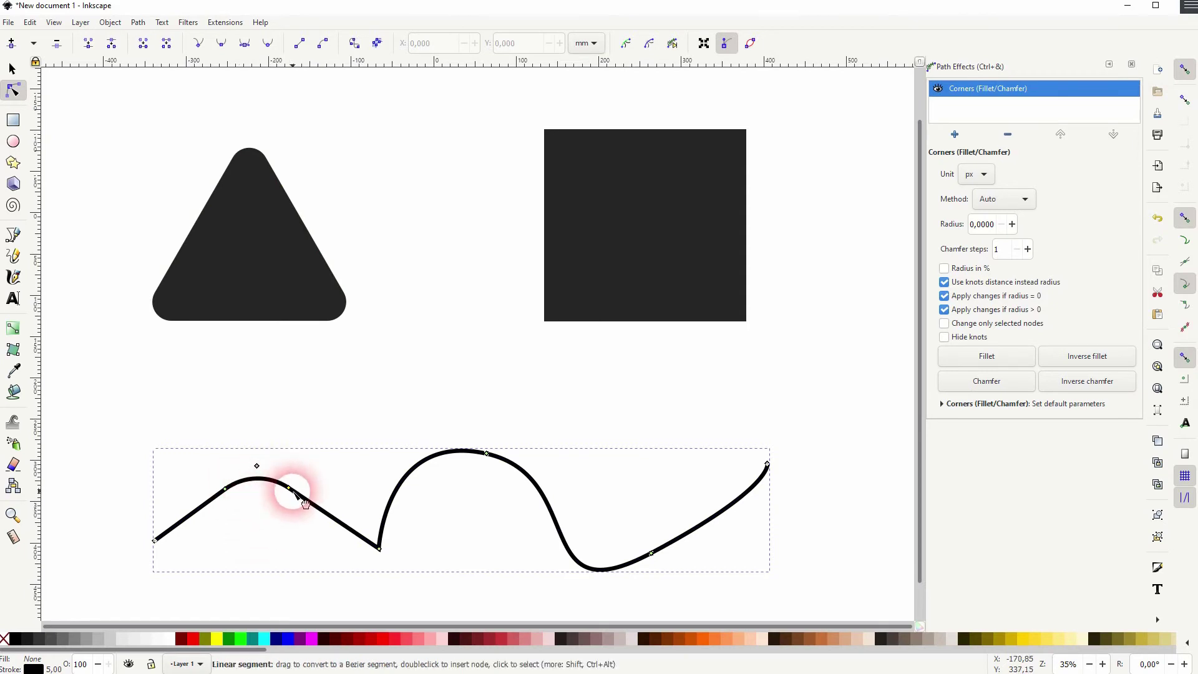
drag(487, 455, 403, 501)
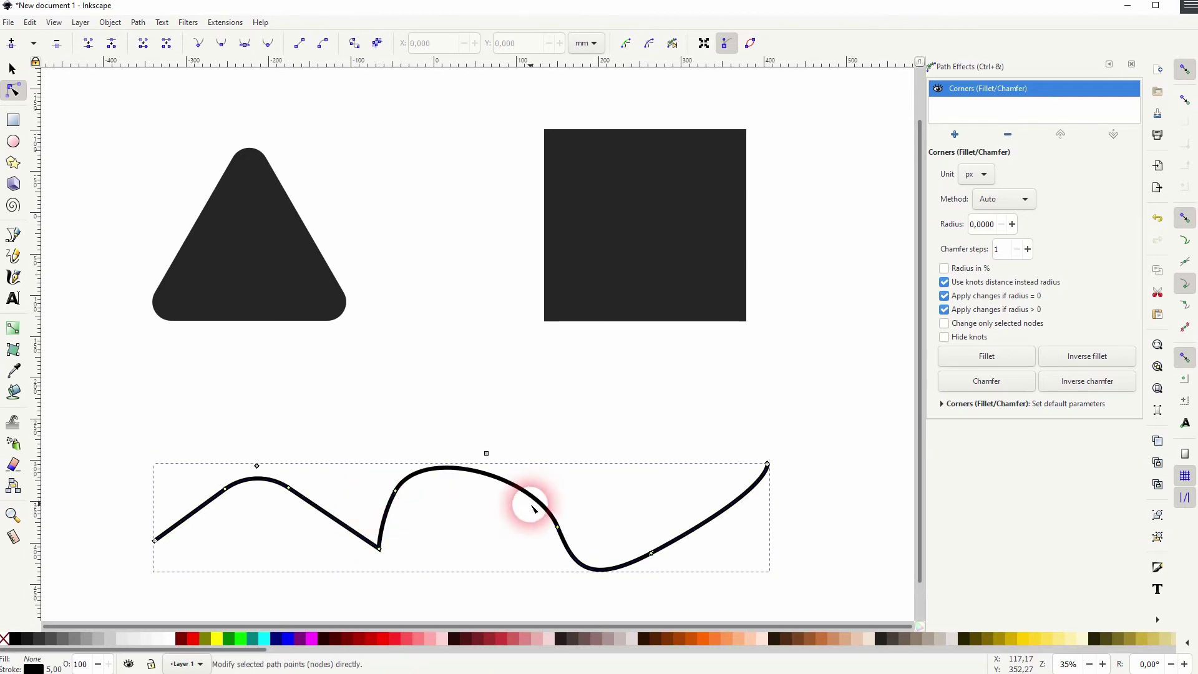
- Reshape the curve's lower-right segment and round its sharp dip into a fillet
click(653, 555)
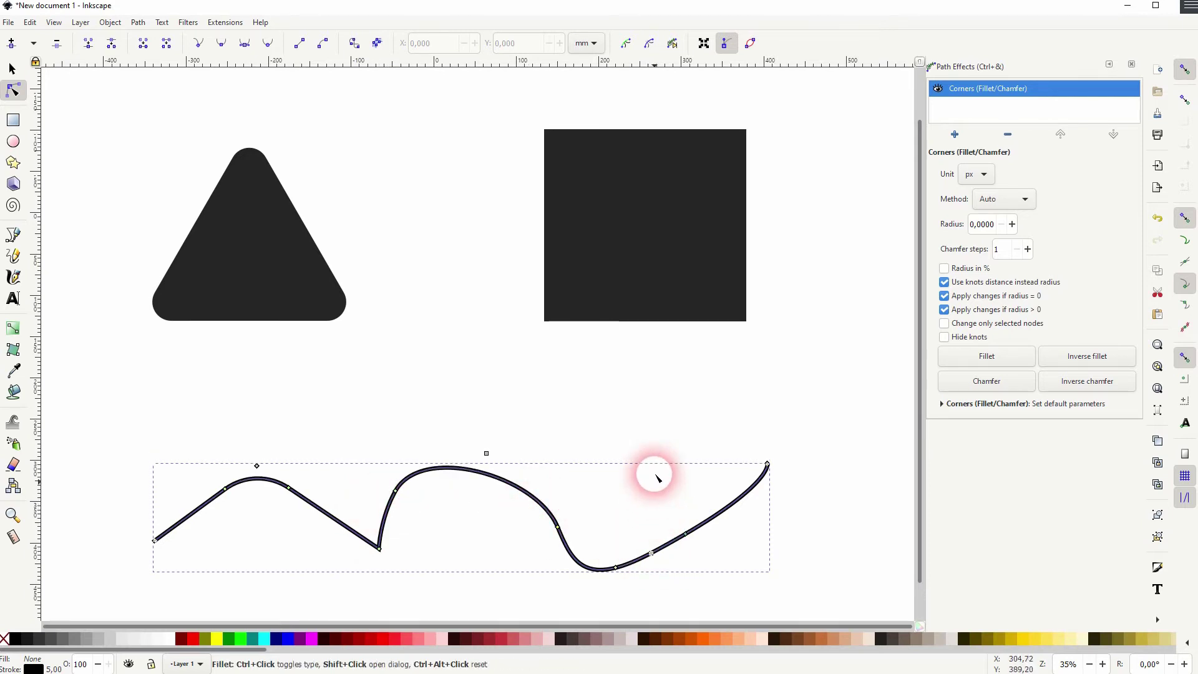
drag(615, 373, 610, 470)
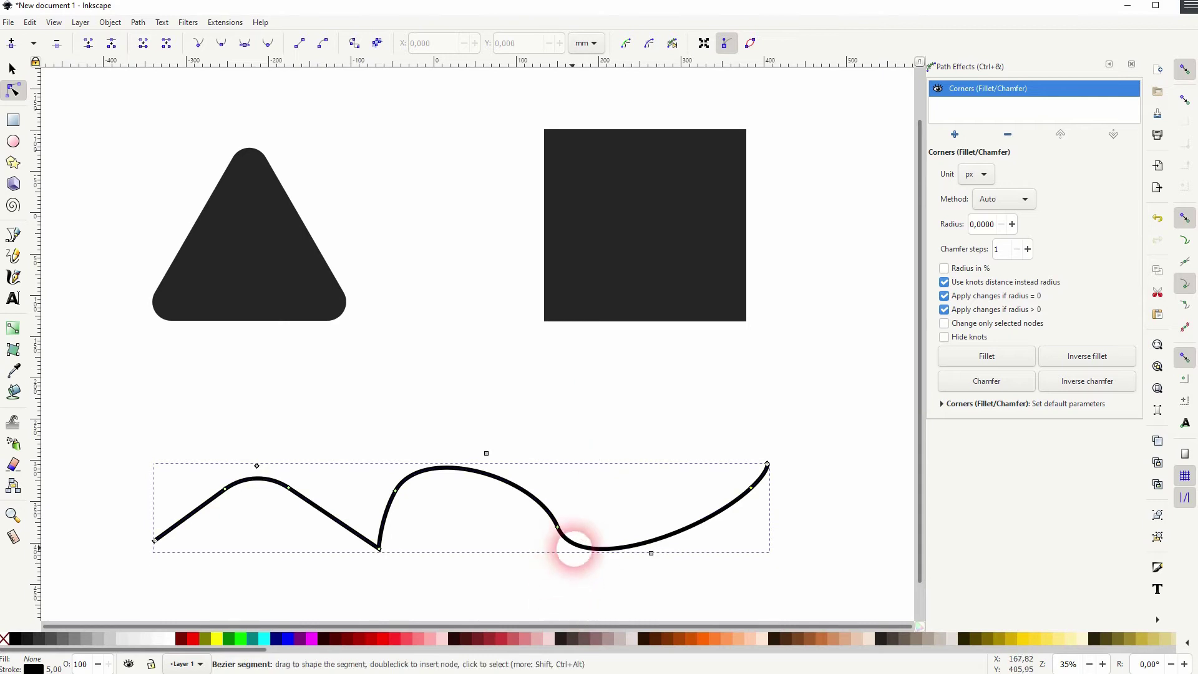
drag(755, 489, 587, 523)
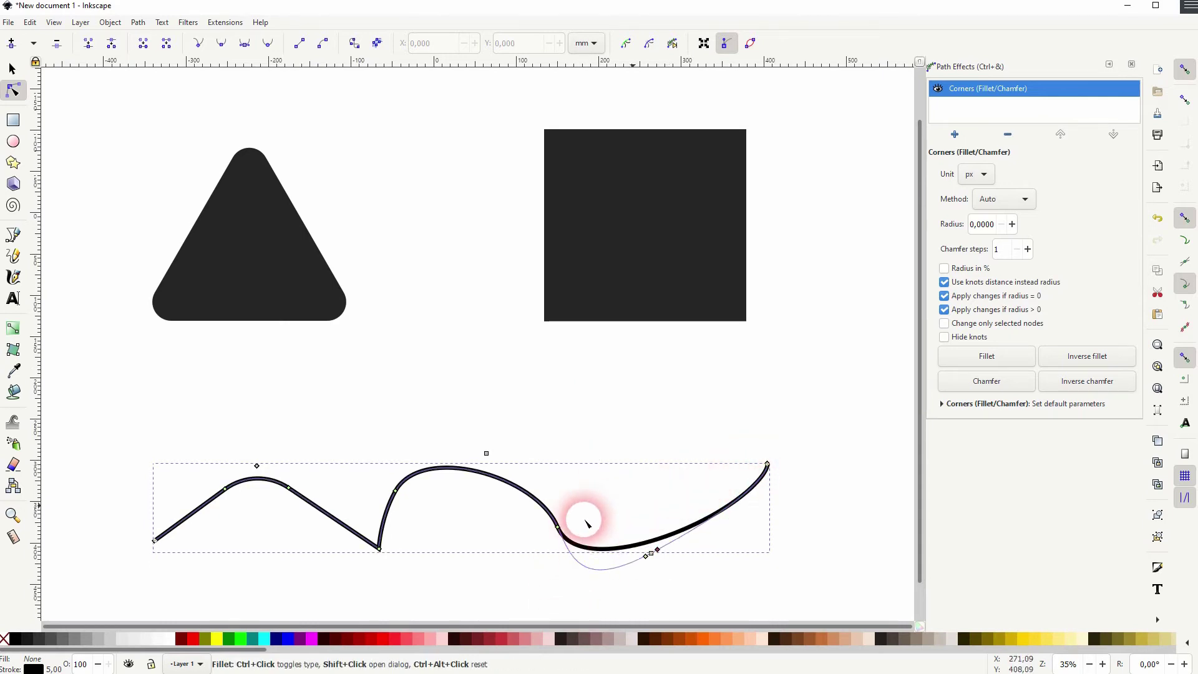
click(702, 520)
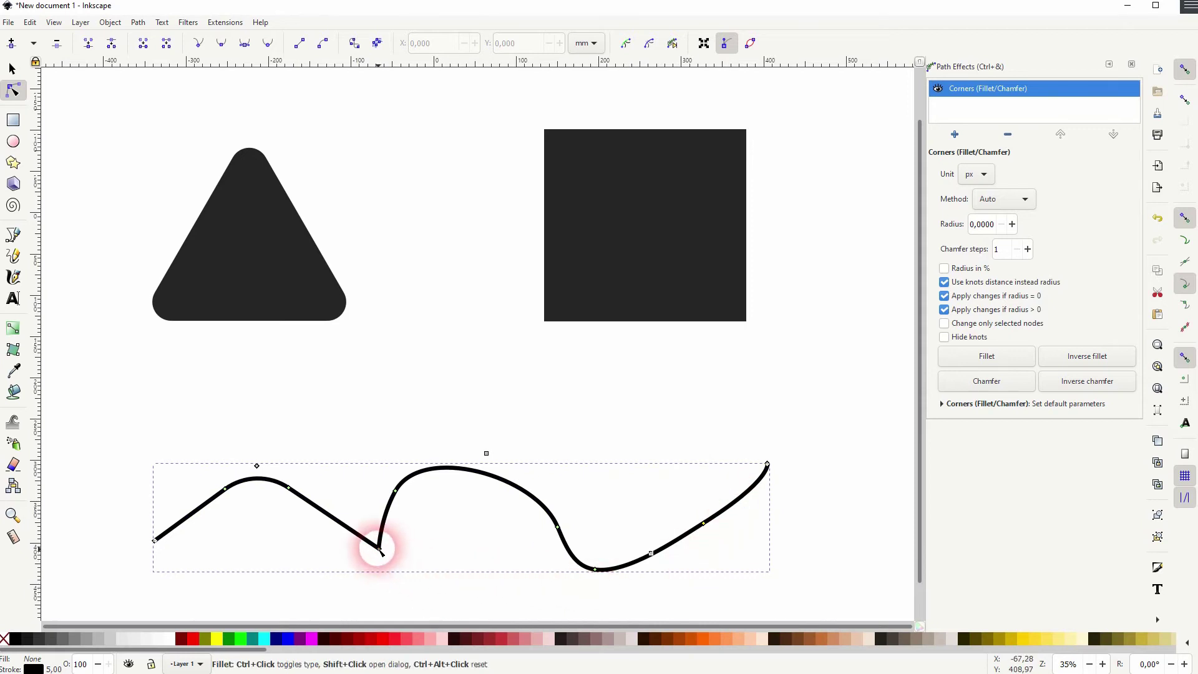
drag(379, 549, 337, 491)
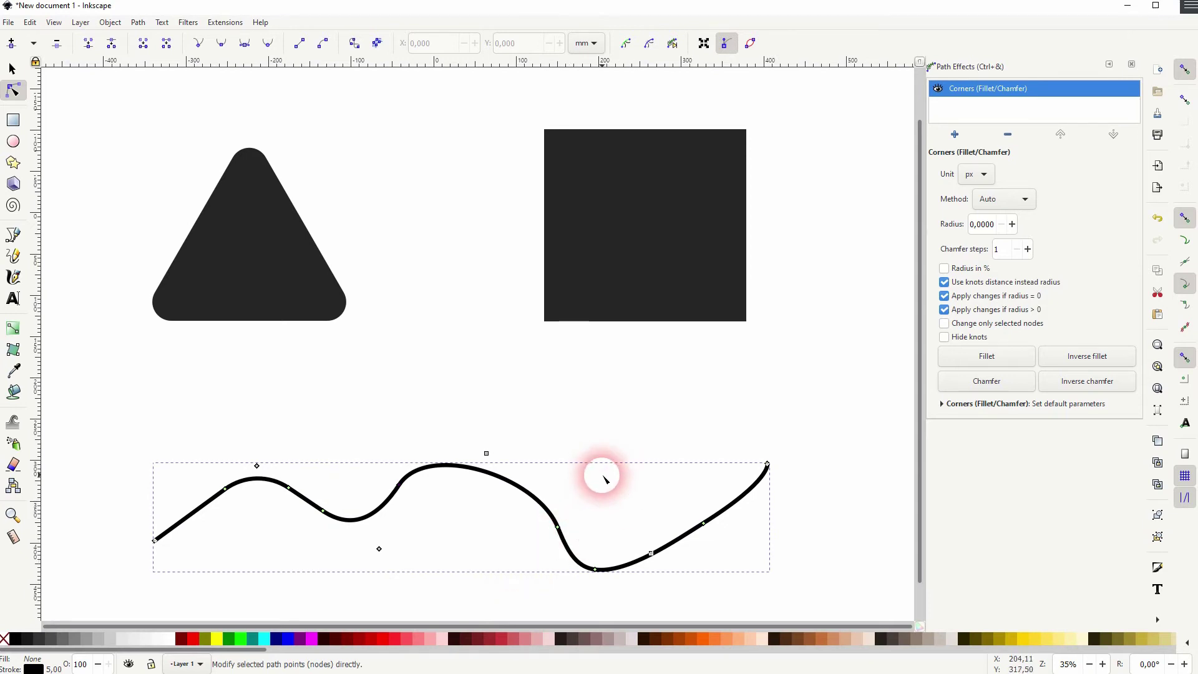
click(987, 174)
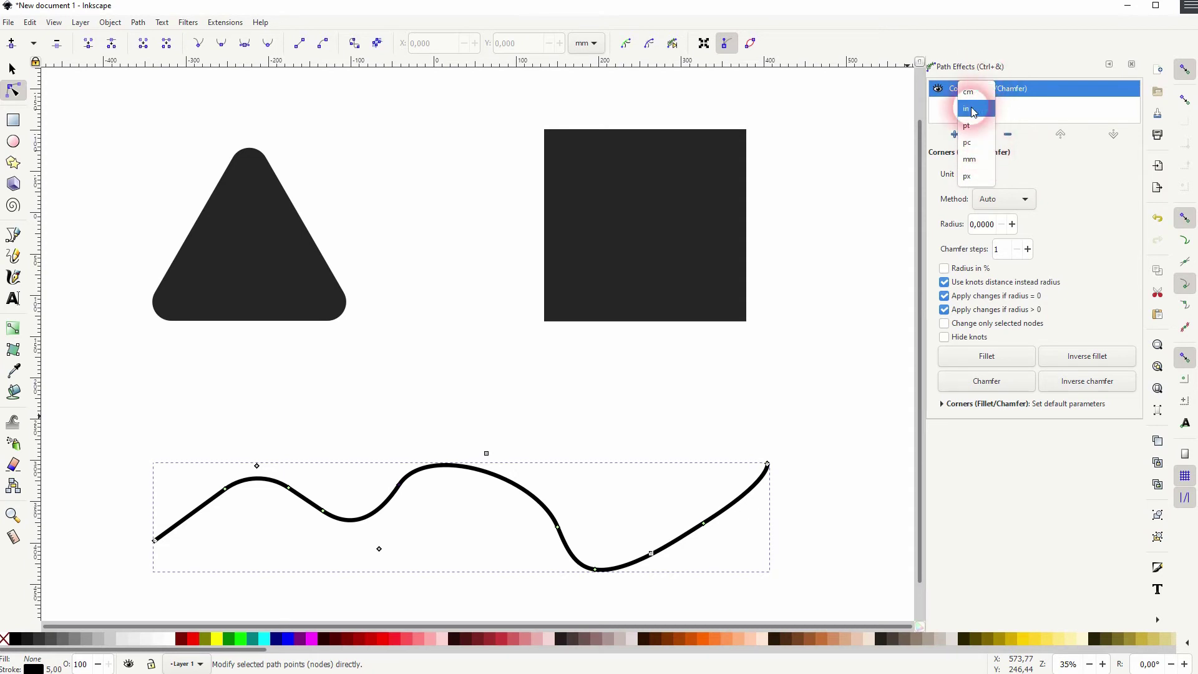
click(1061, 237)
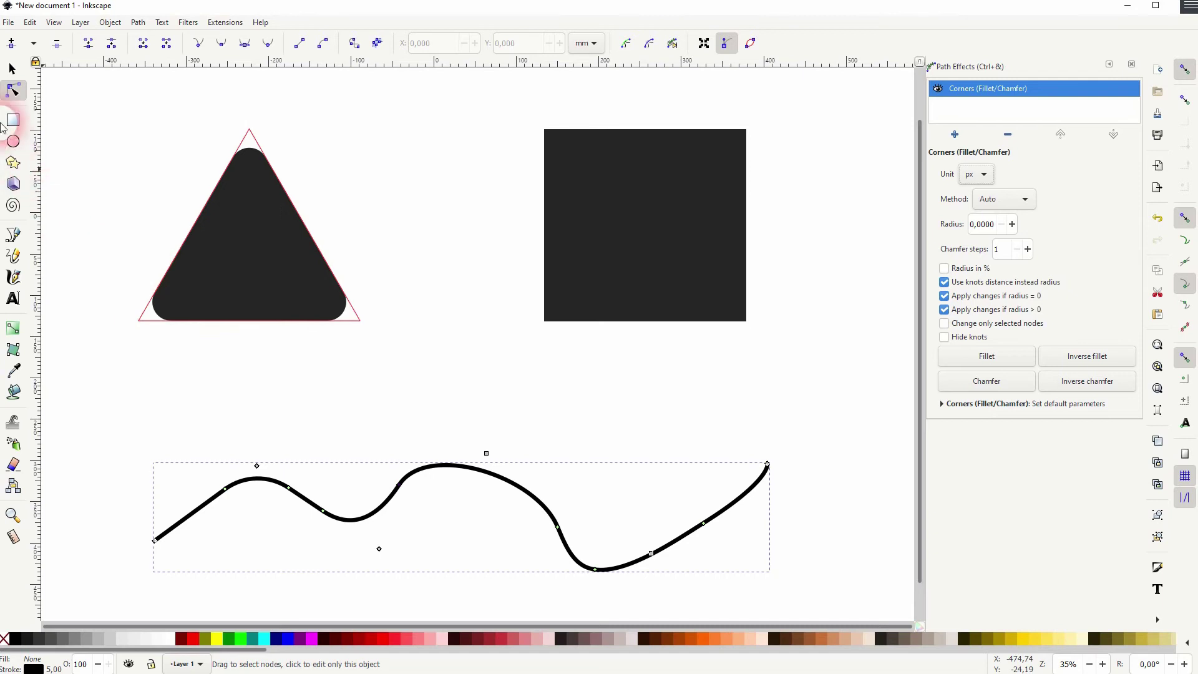
click(12, 68)
click(88, 129)
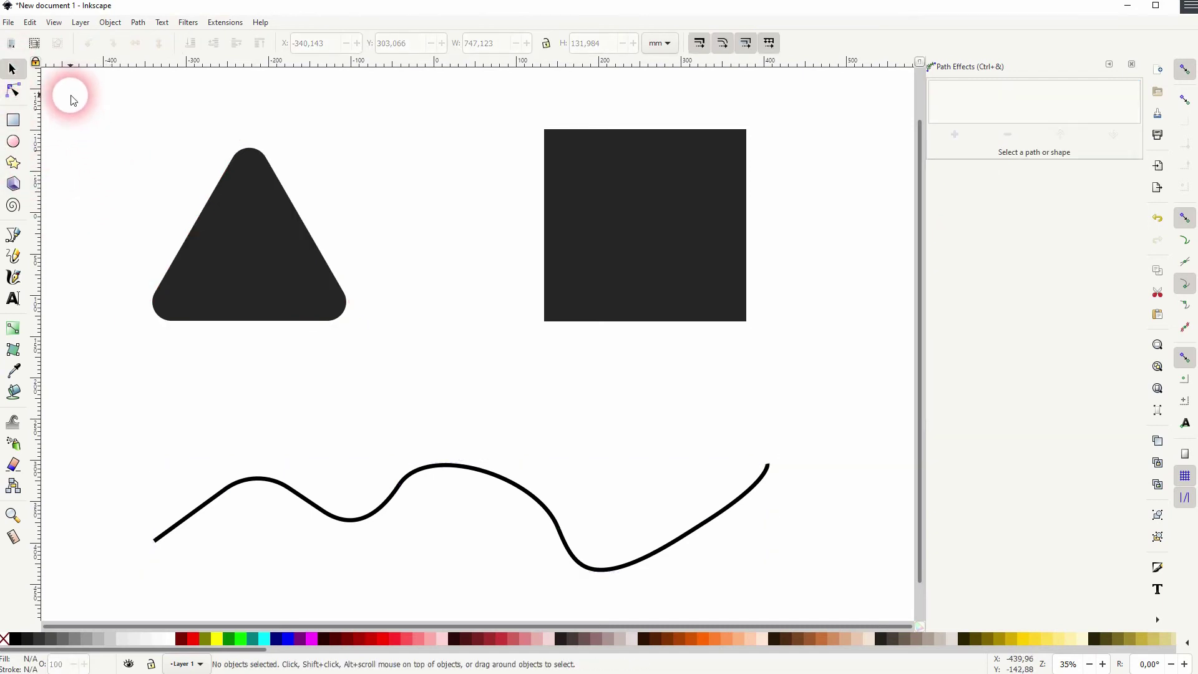
- Delete all three shapes and set the Star/Polygon tool to polygon mode, discarding a test triangle
drag(69, 94, 851, 594)
key(Delete)
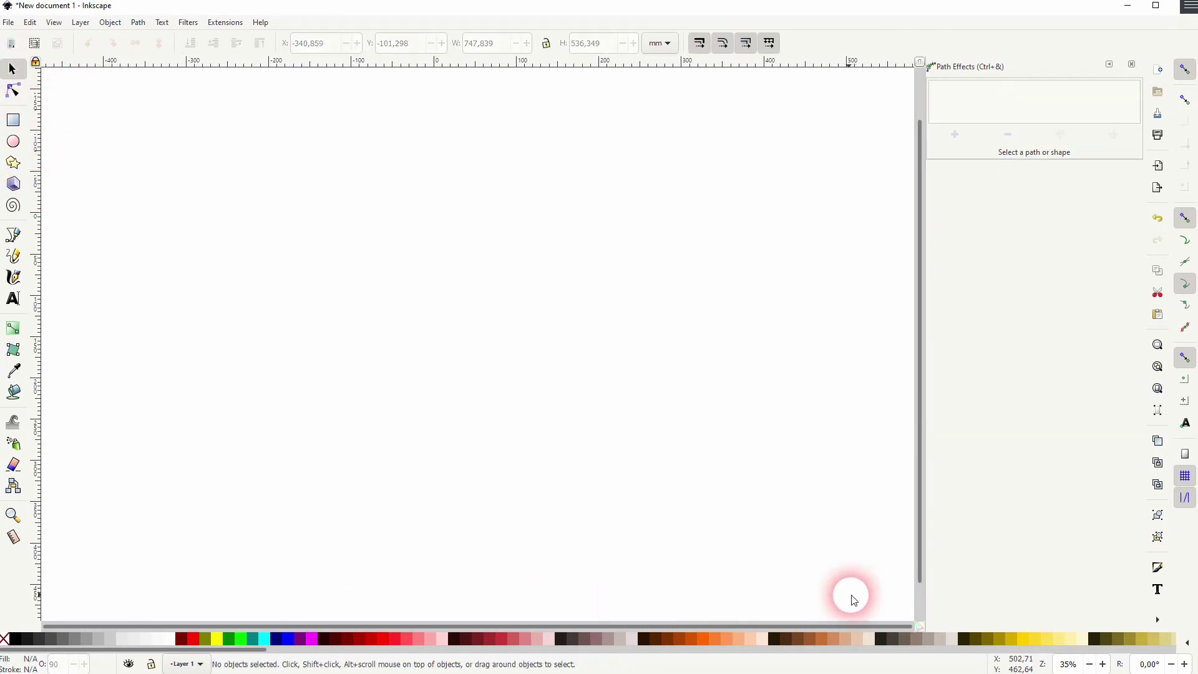
click(12, 164)
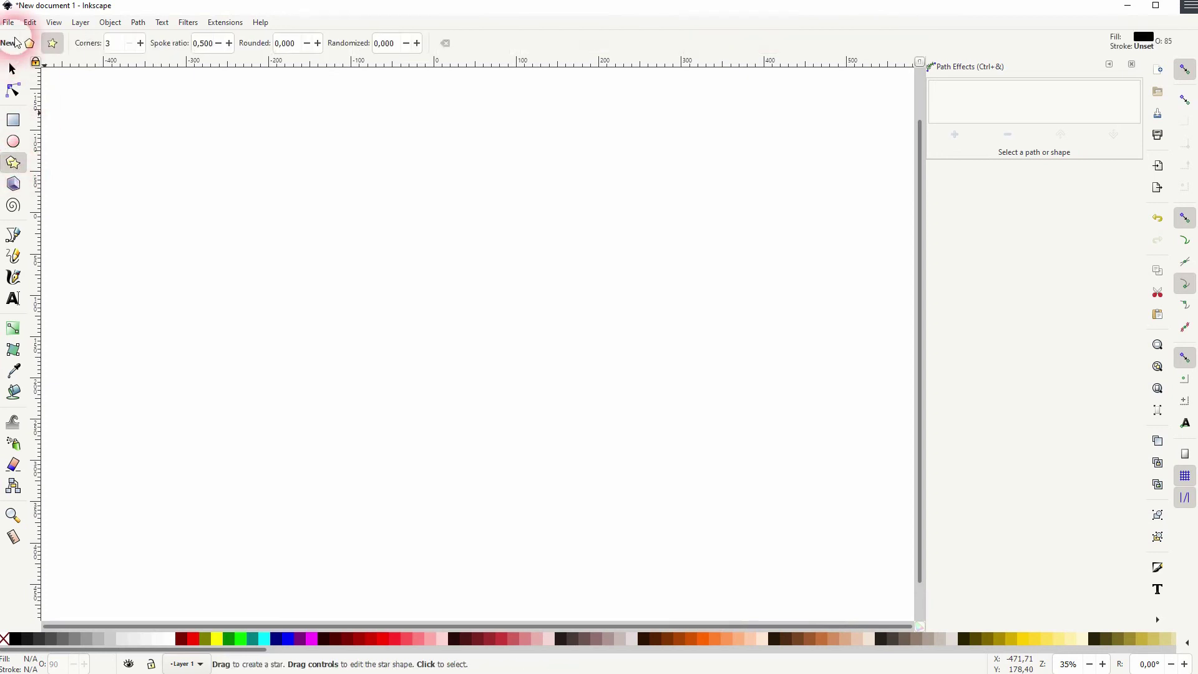
click(29, 44)
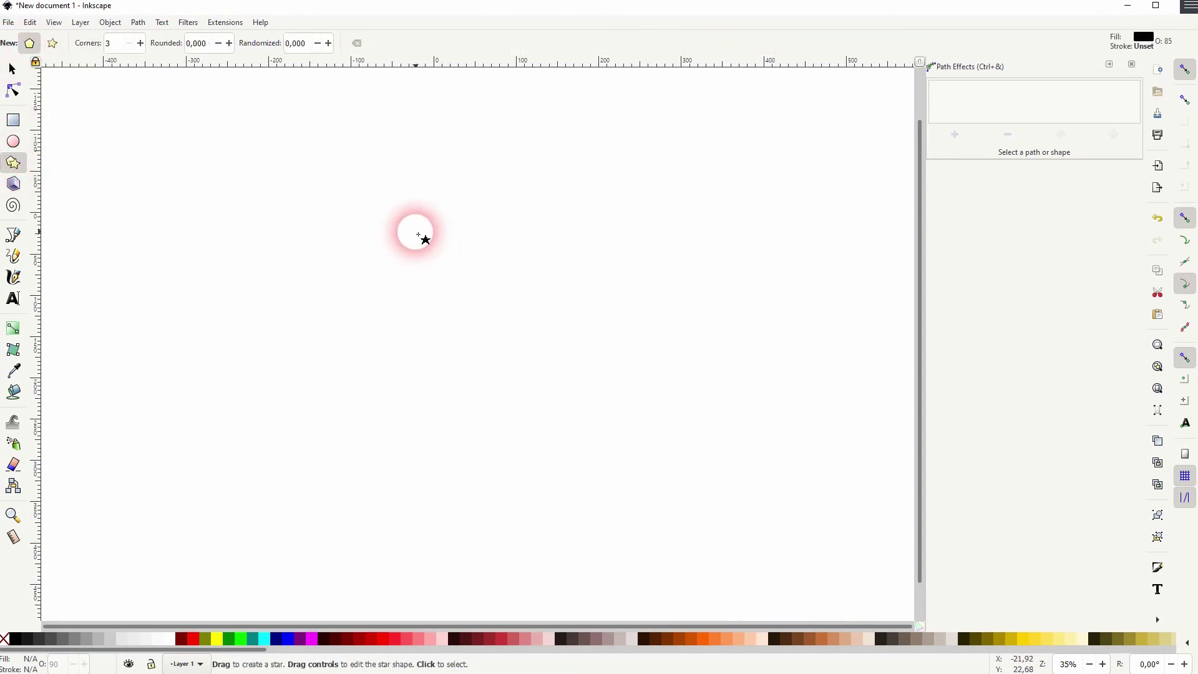
drag(418, 235, 512, 336)
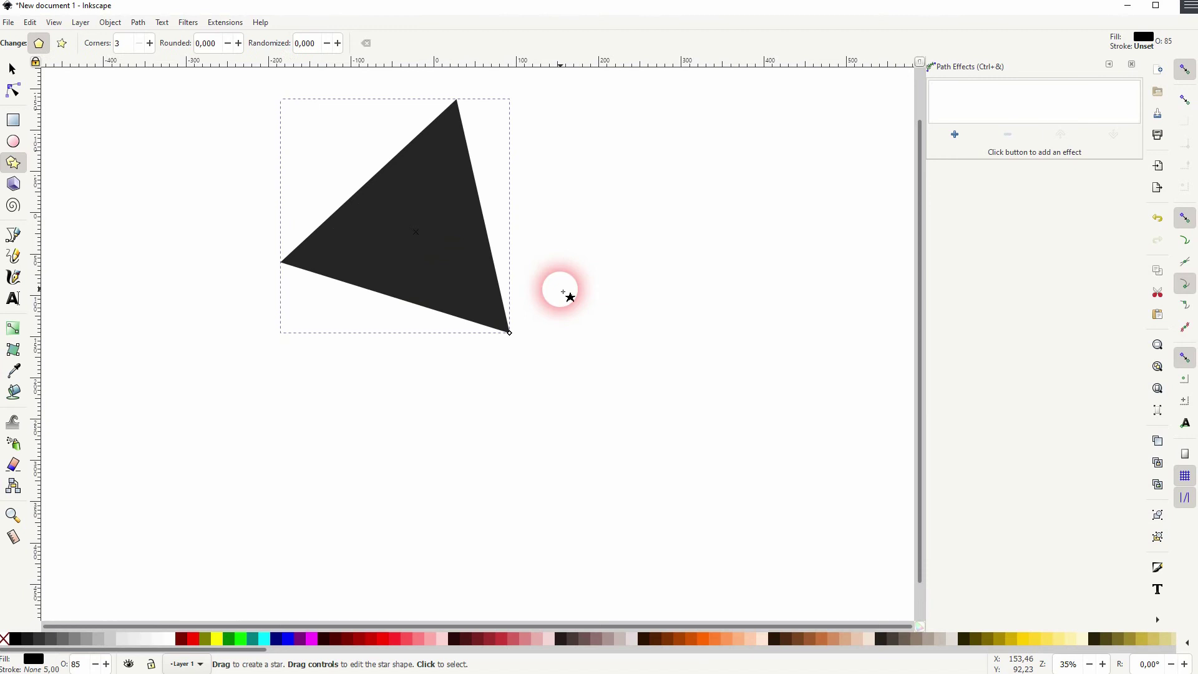
key(Delete)
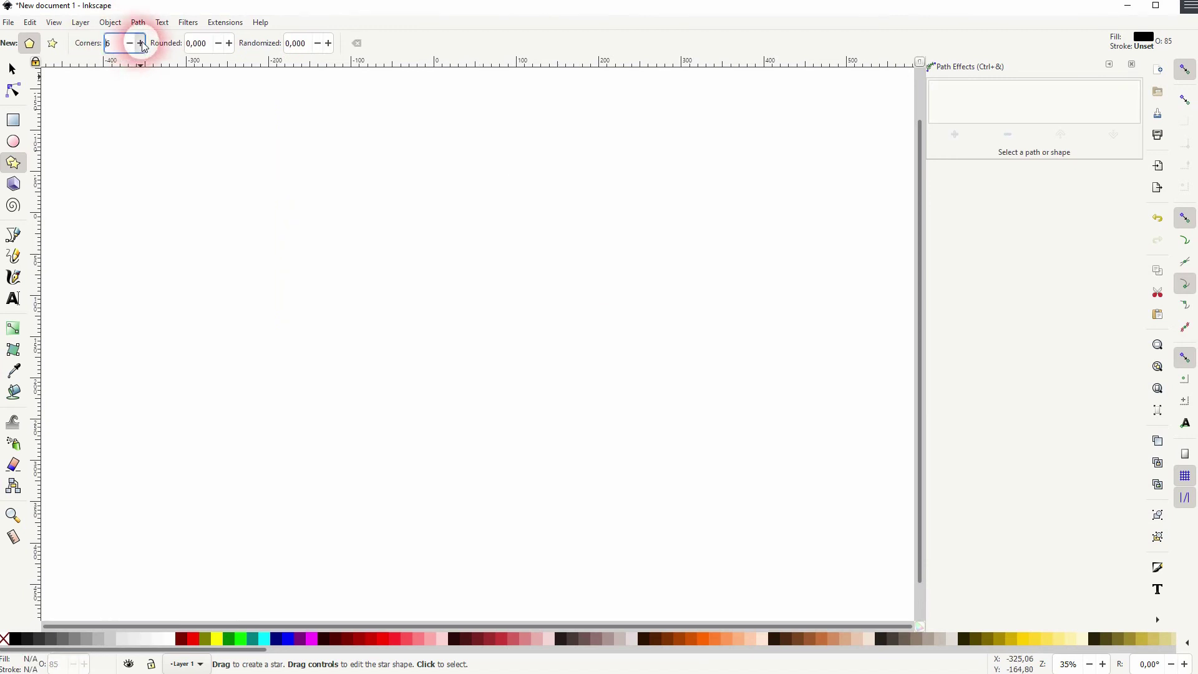
- Draw a black six-corner hexagon and move it toward the canvas centre
drag(365, 240, 480, 312)
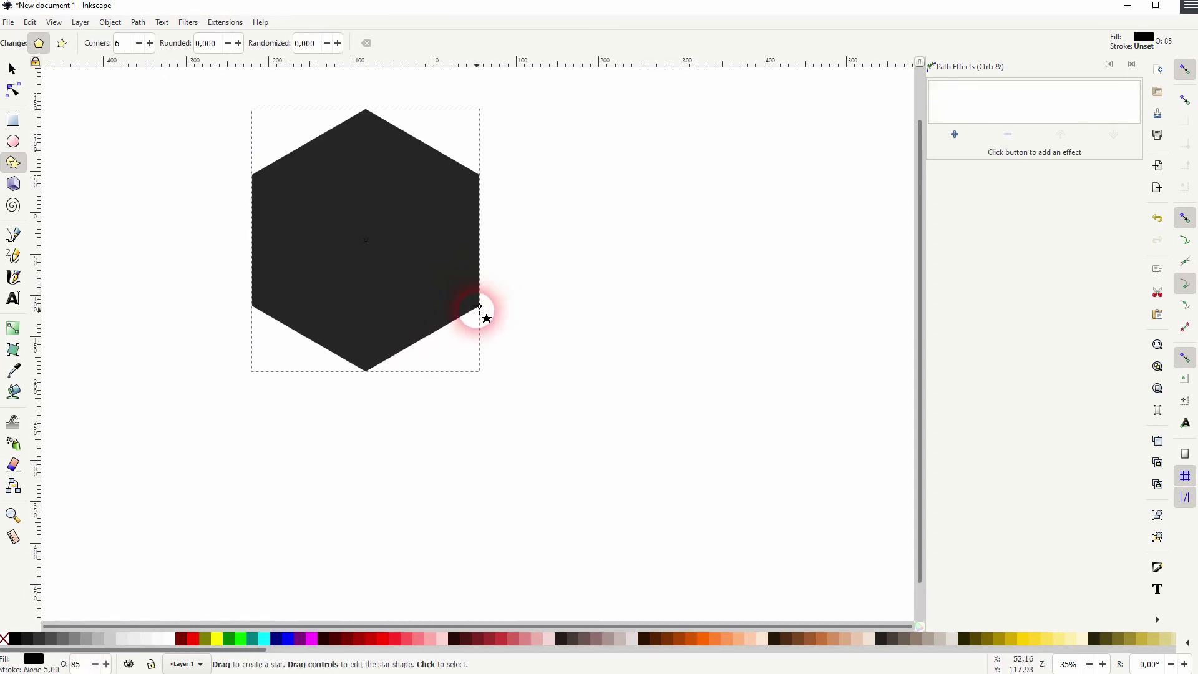
click(13, 69)
drag(384, 235, 518, 333)
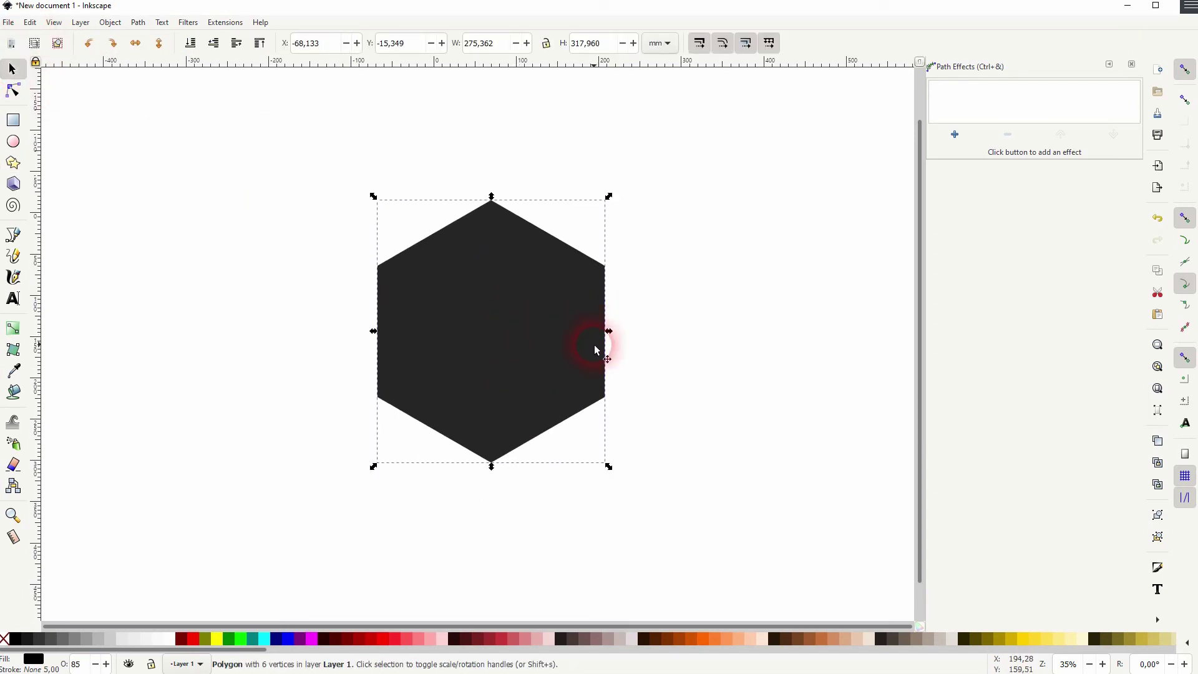
- Duplicate the hexagon, fill the copy red, and add Corners (Fillet/Chamfer) to it
right_click(443, 271)
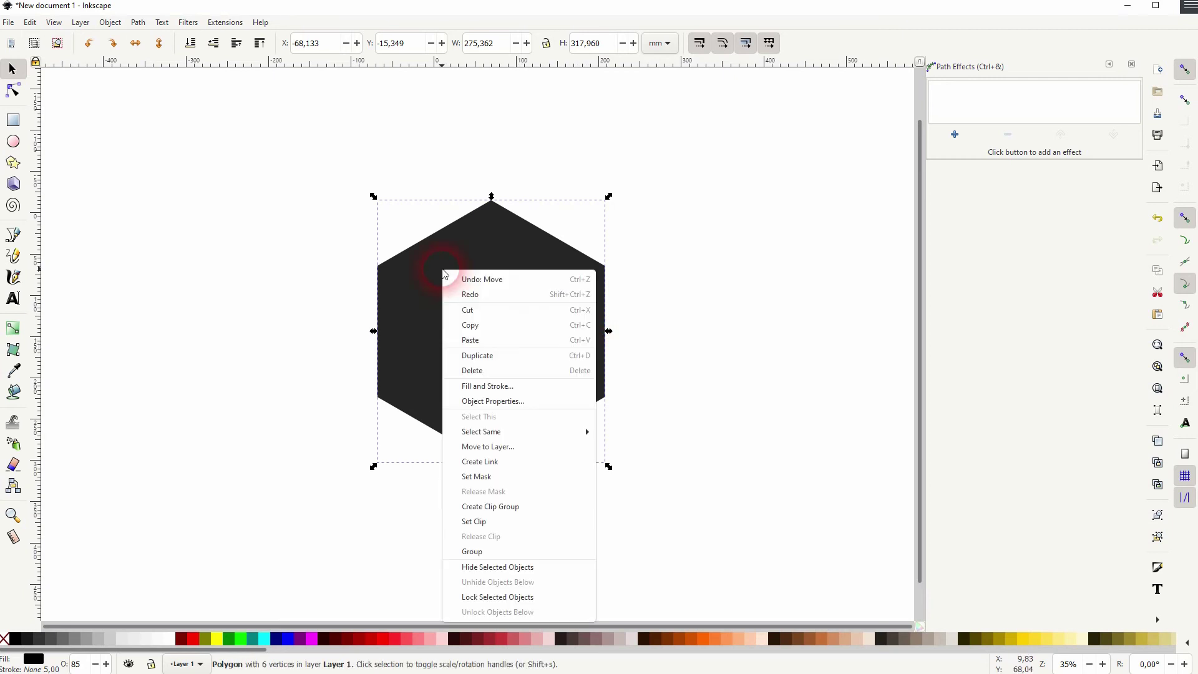
click(533, 356)
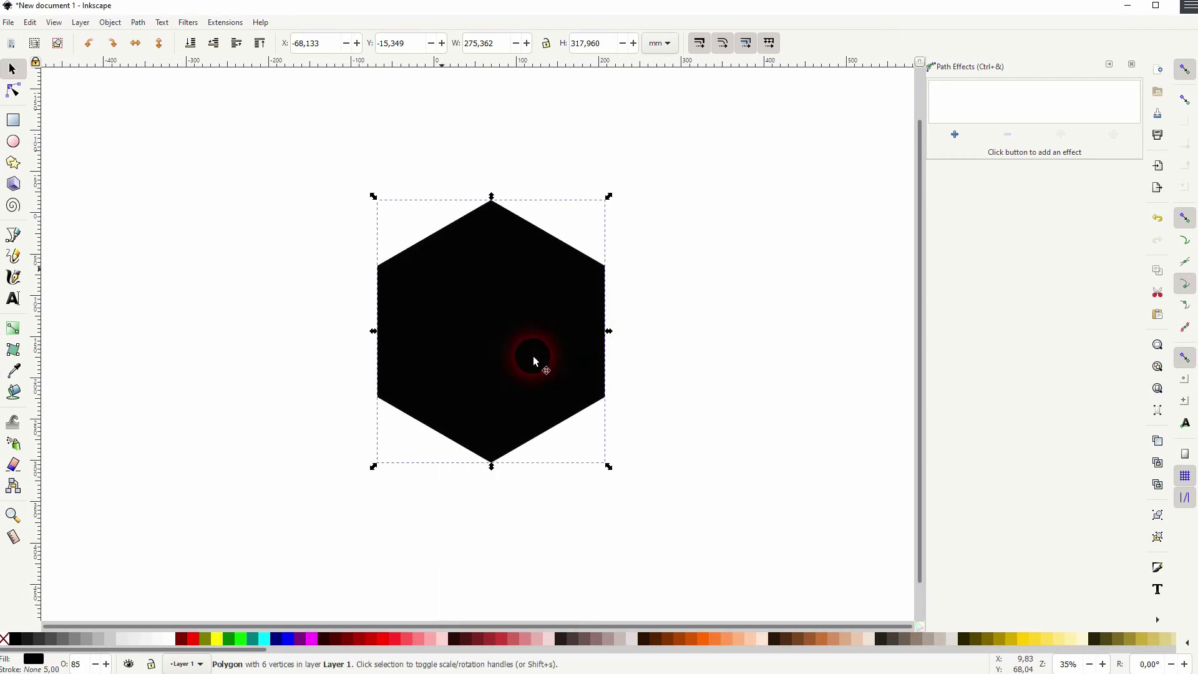
click(189, 638)
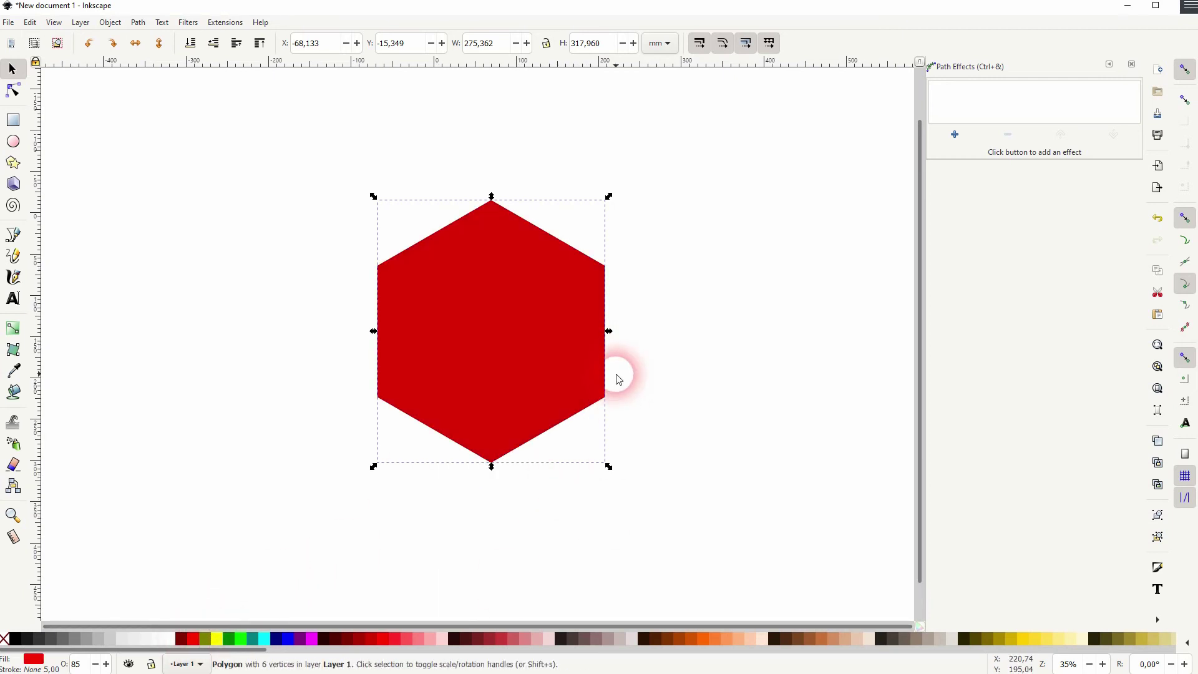
click(957, 134)
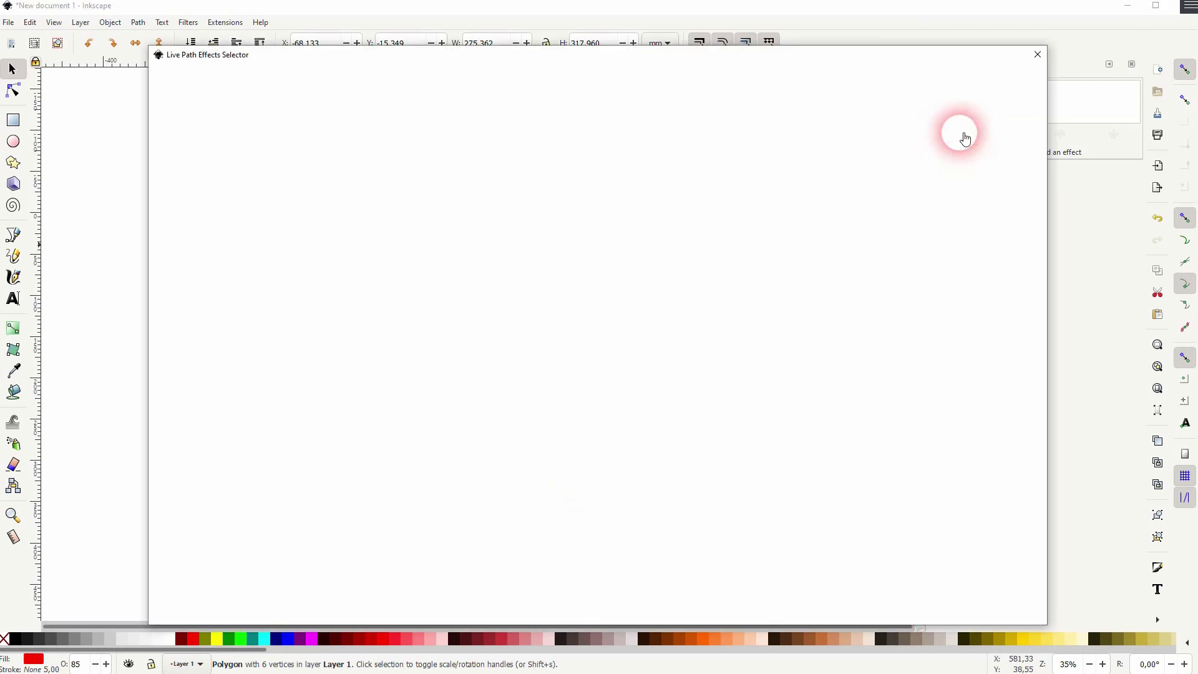
click(983, 141)
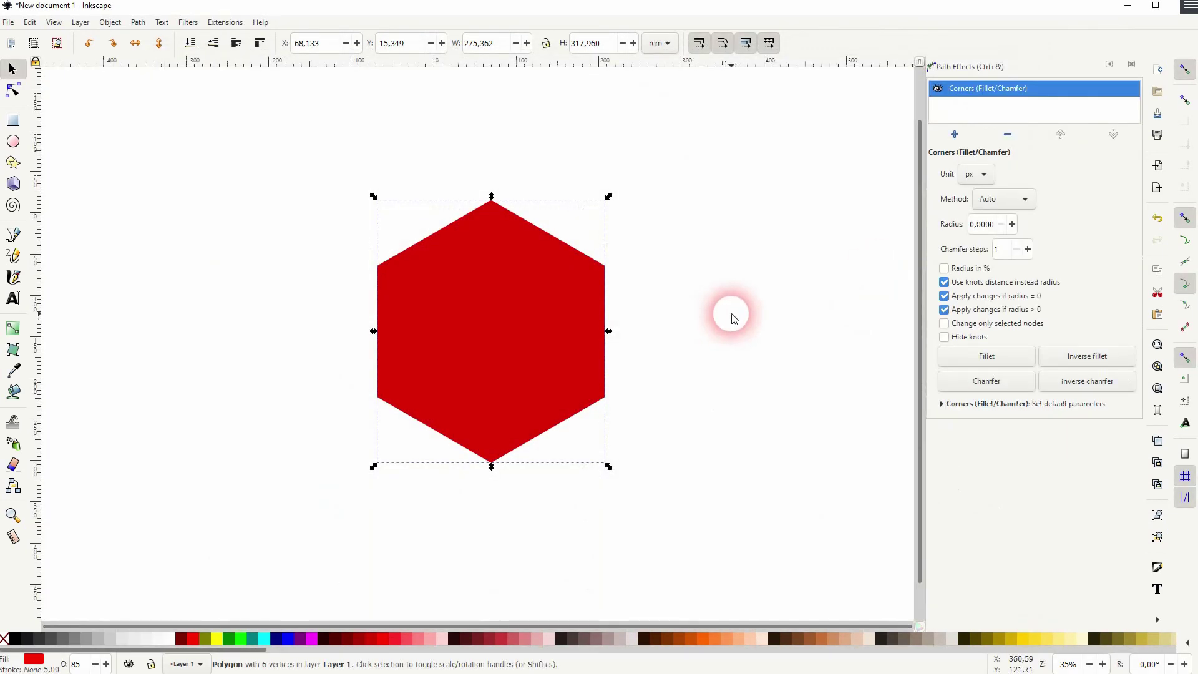
- Drag the red hexagon's Corners knots to enlarge its fillets into a curved shield, then deselect it
click(14, 91)
click(603, 387)
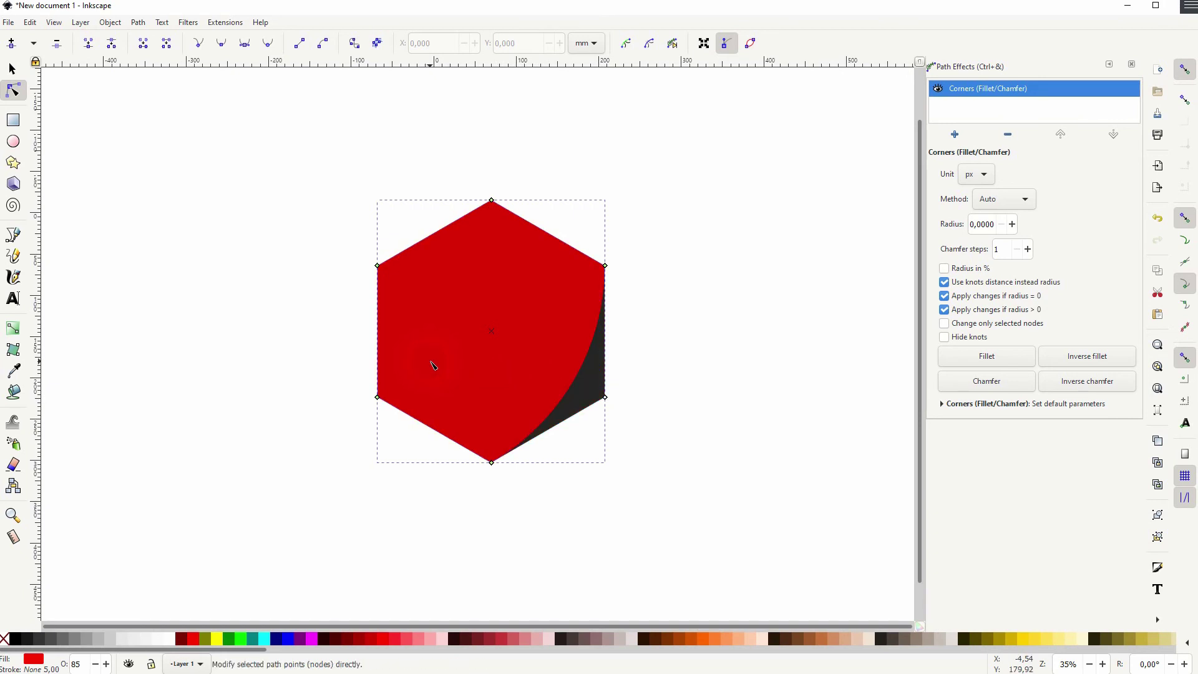
drag(377, 397, 530, 401)
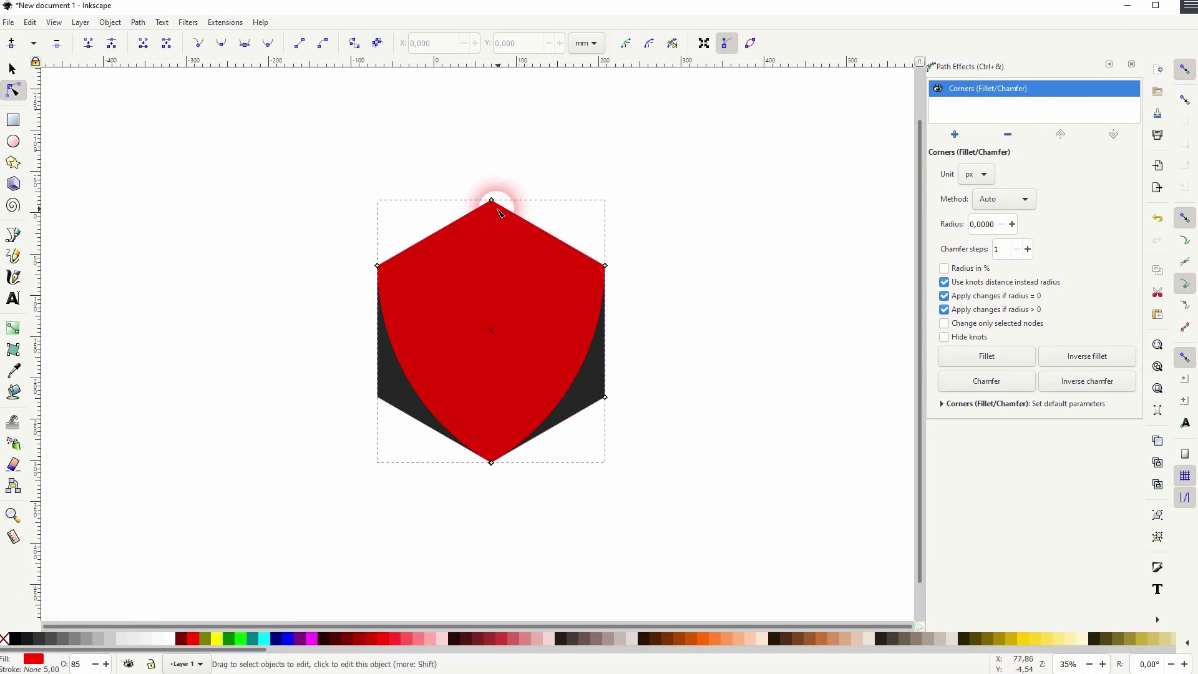
drag(492, 199, 603, 393)
click(13, 68)
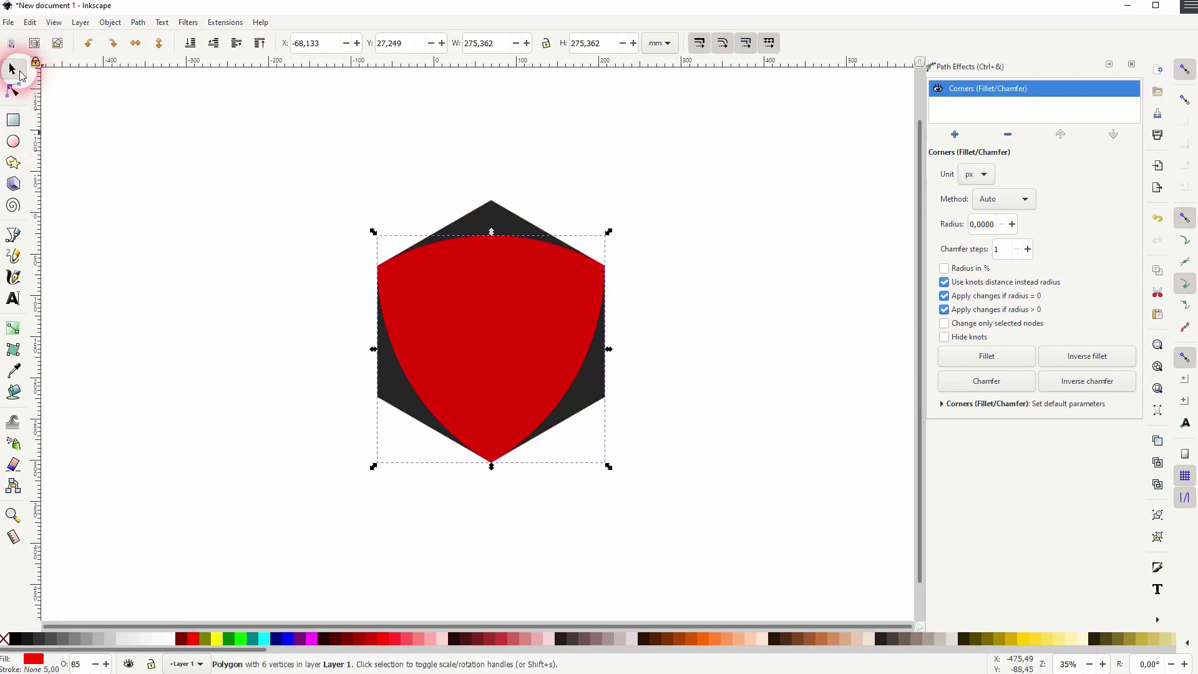
click(202, 312)
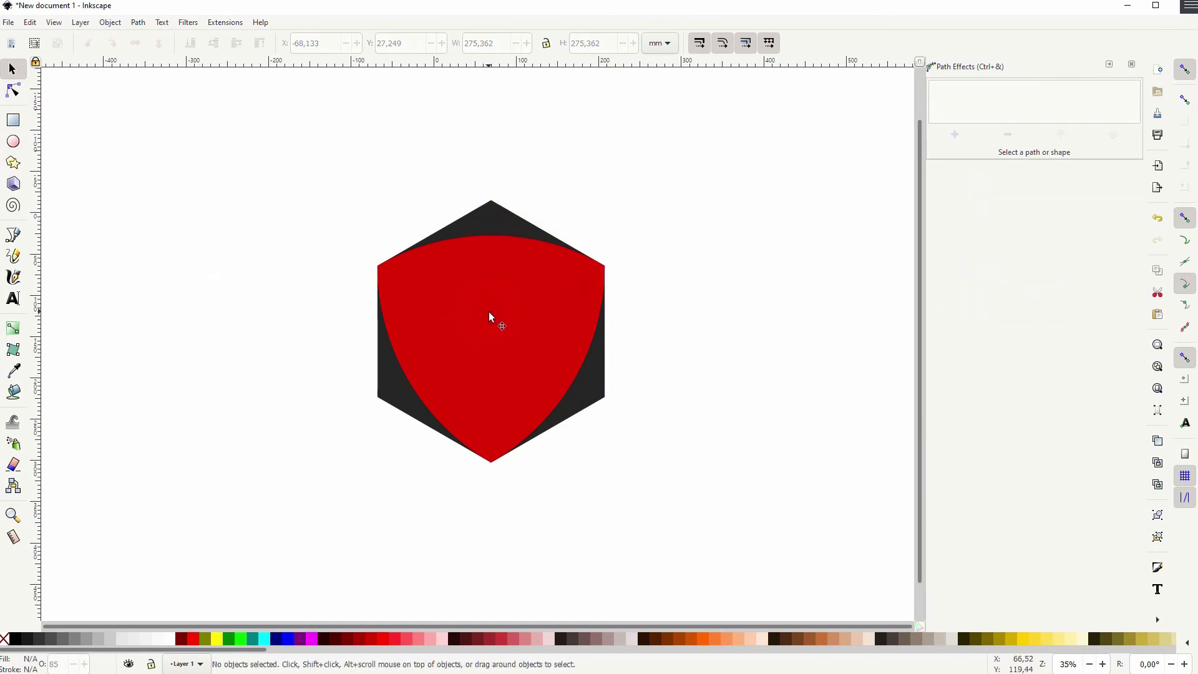
- Drag the red shield off the black hexagon to sit beside it on the right
drag(492, 318, 727, 329)
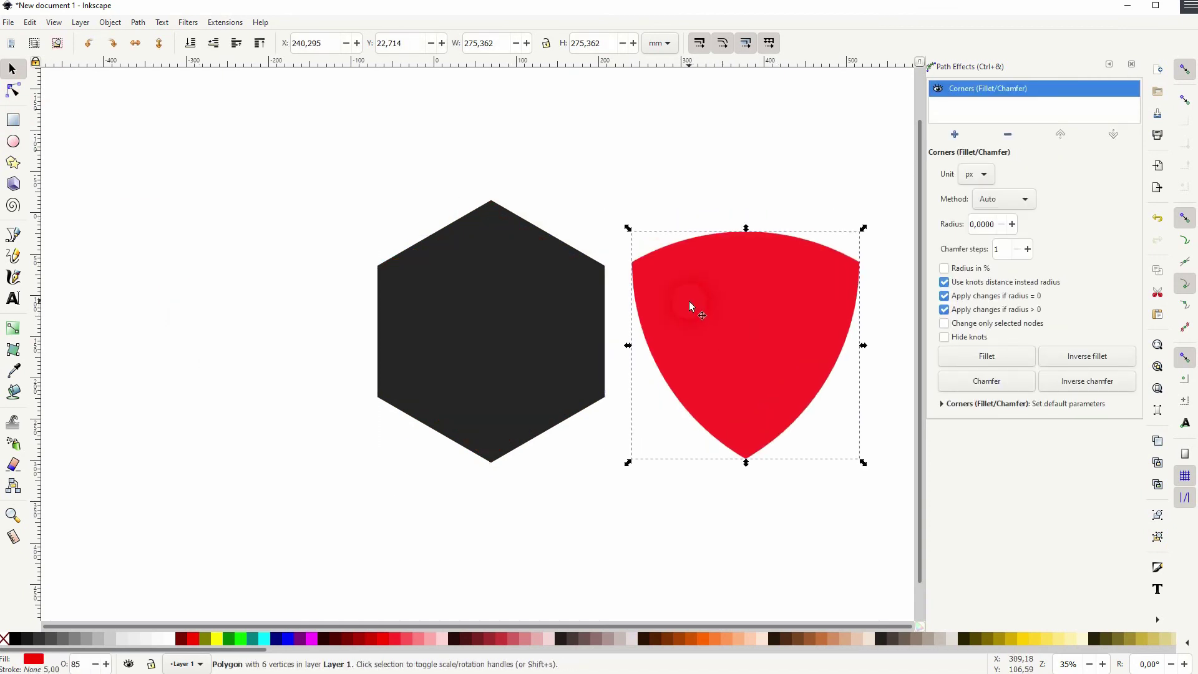